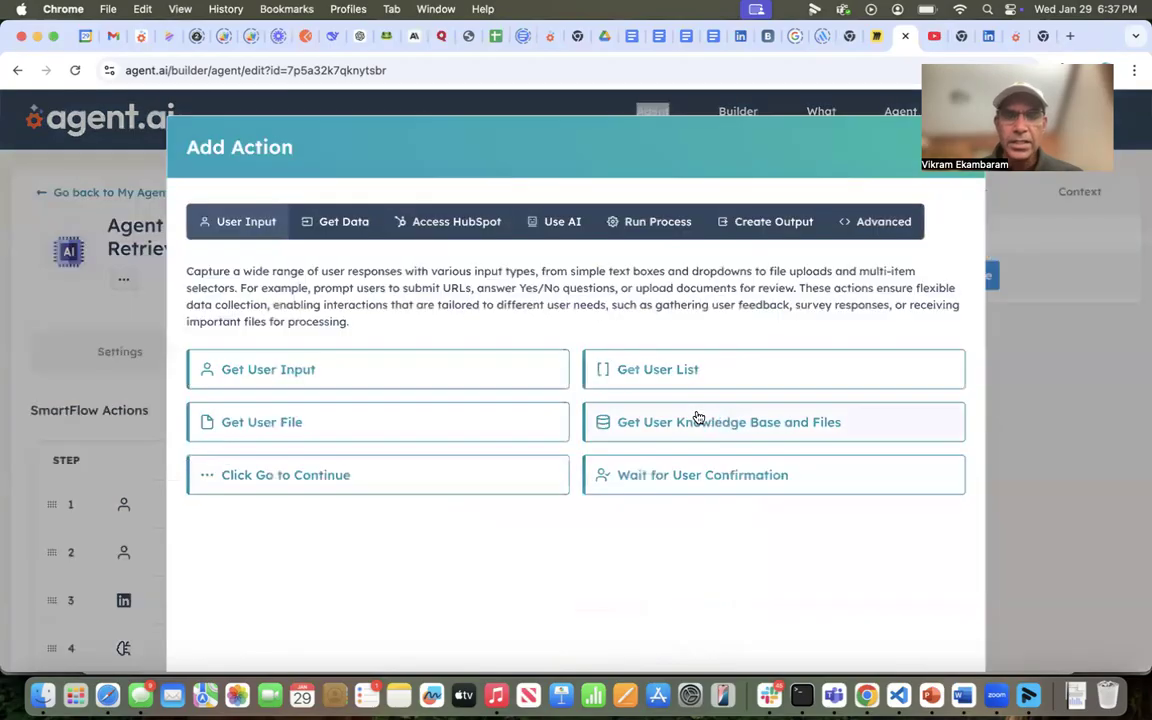
# - Look over the Advanced action types, then close the Add Action dialog without adding anything
pyautogui.click(887, 222)
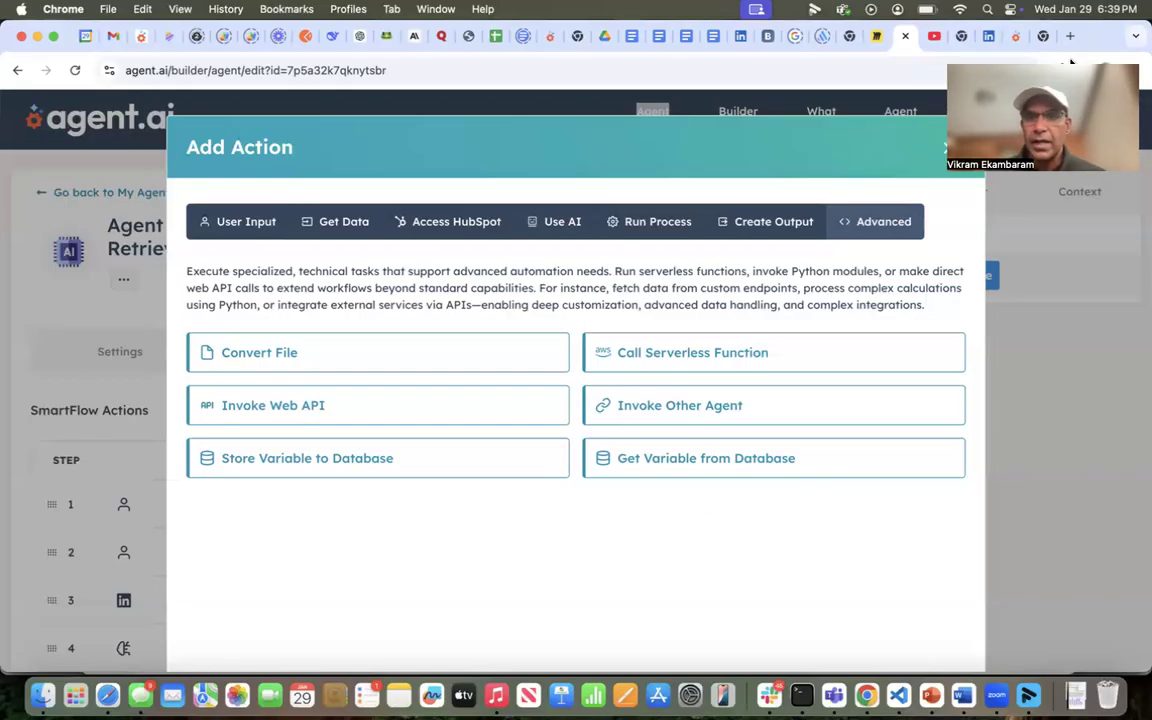
pyautogui.click(944, 150)
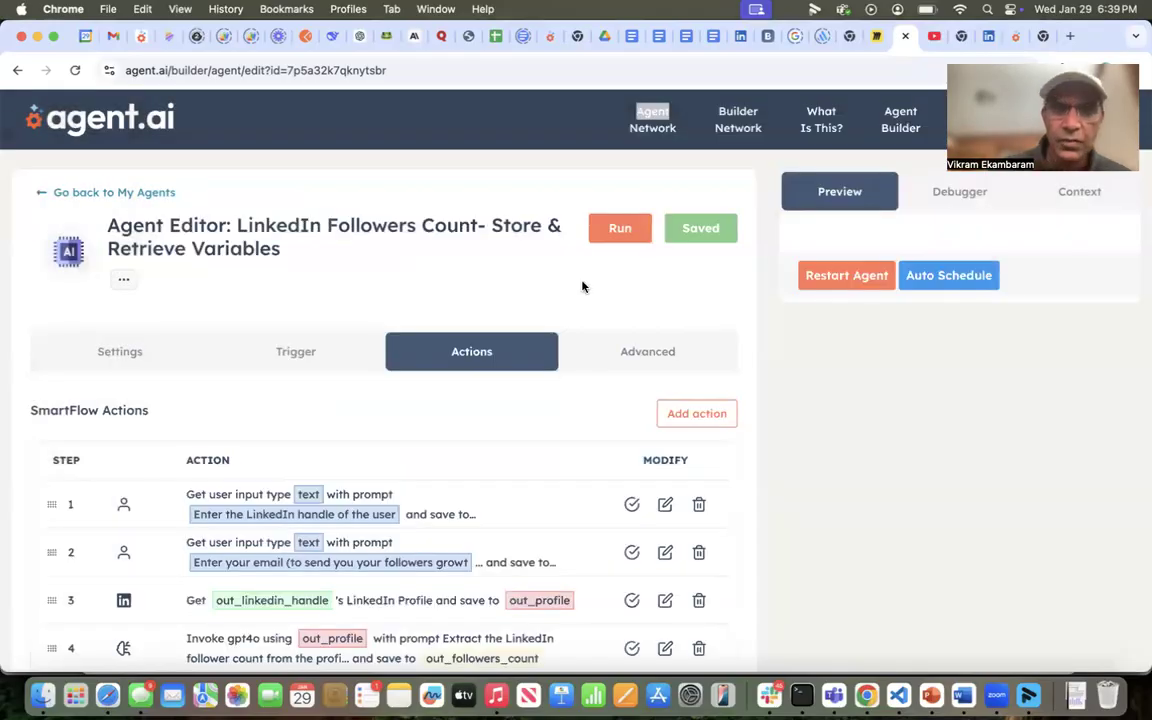
pyautogui.scroll(-5, 470, 500)
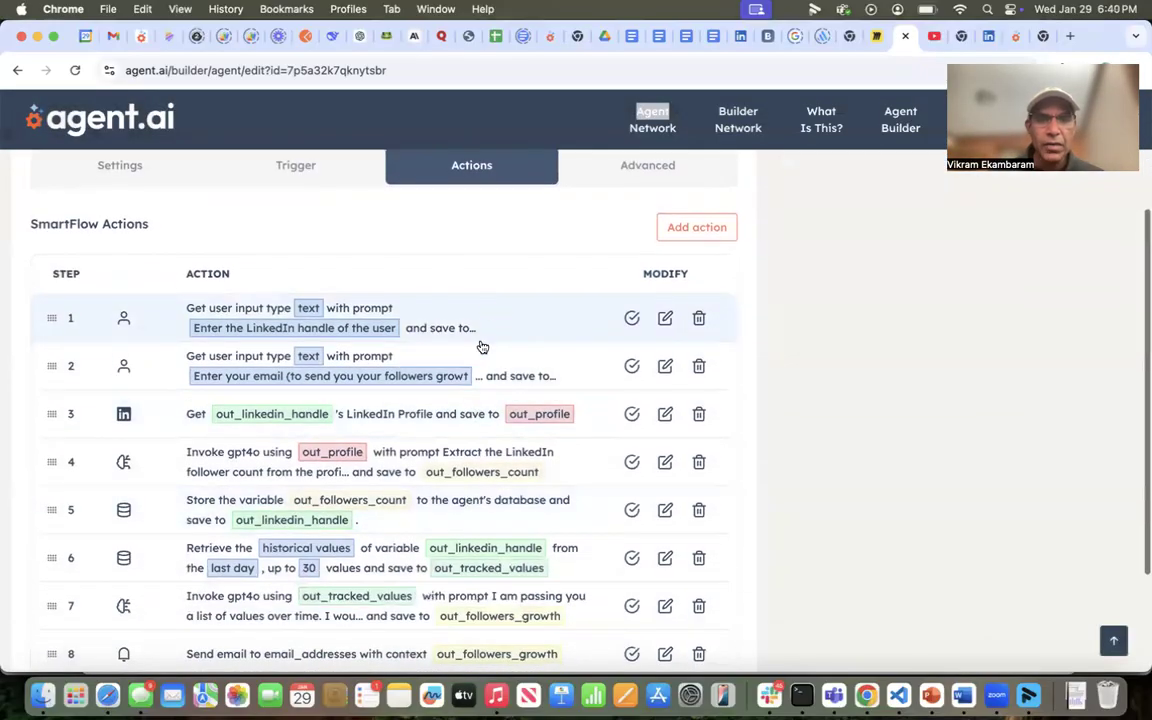
pyautogui.click(666, 319)
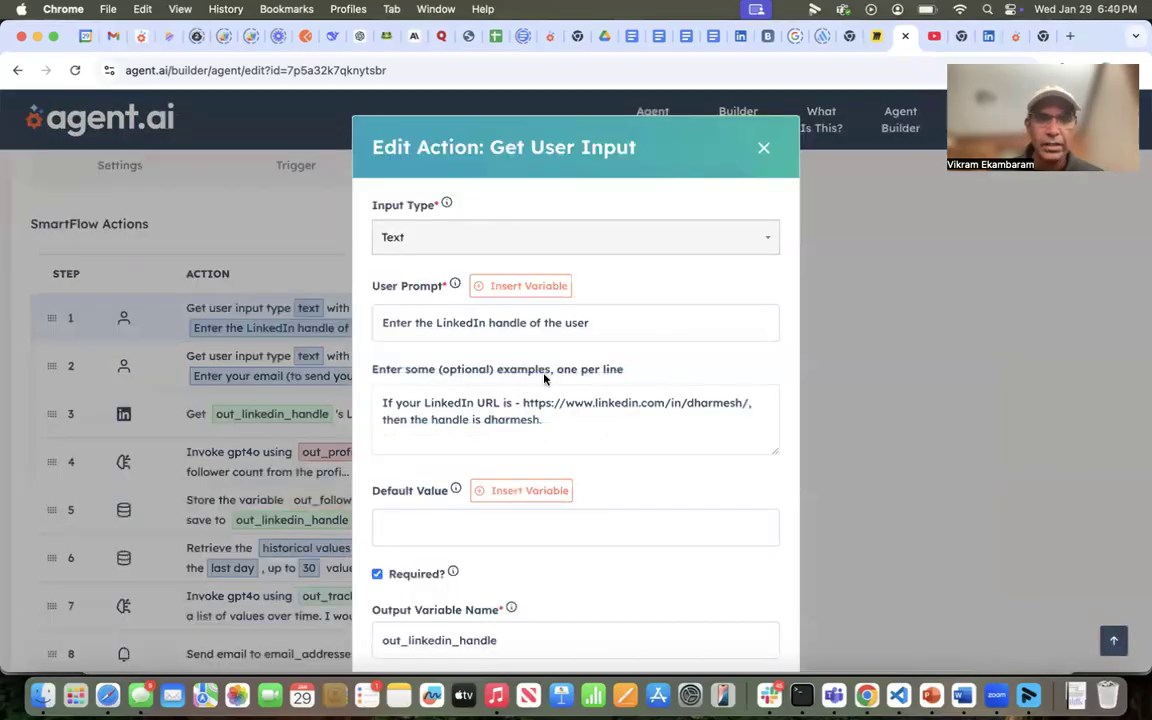
pyautogui.click(764, 150)
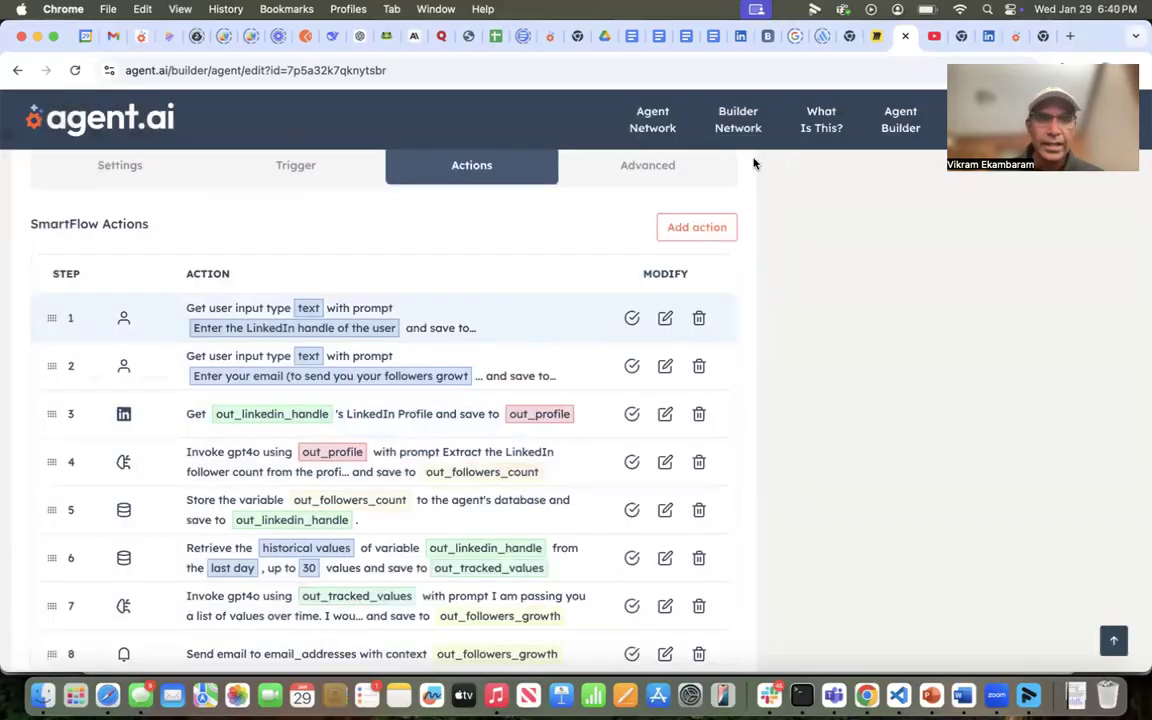
pyautogui.click(663, 365)
pyautogui.scroll(-4, 612, 360)
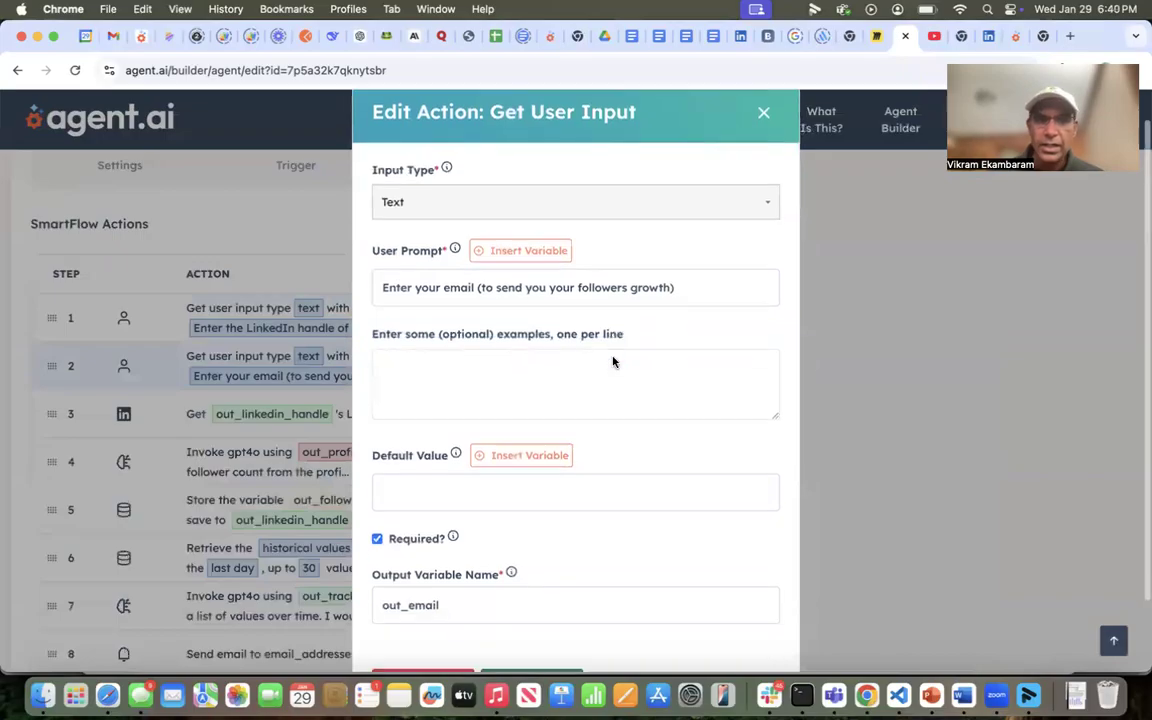
pyautogui.scroll(4, 612, 360)
pyautogui.click(763, 149)
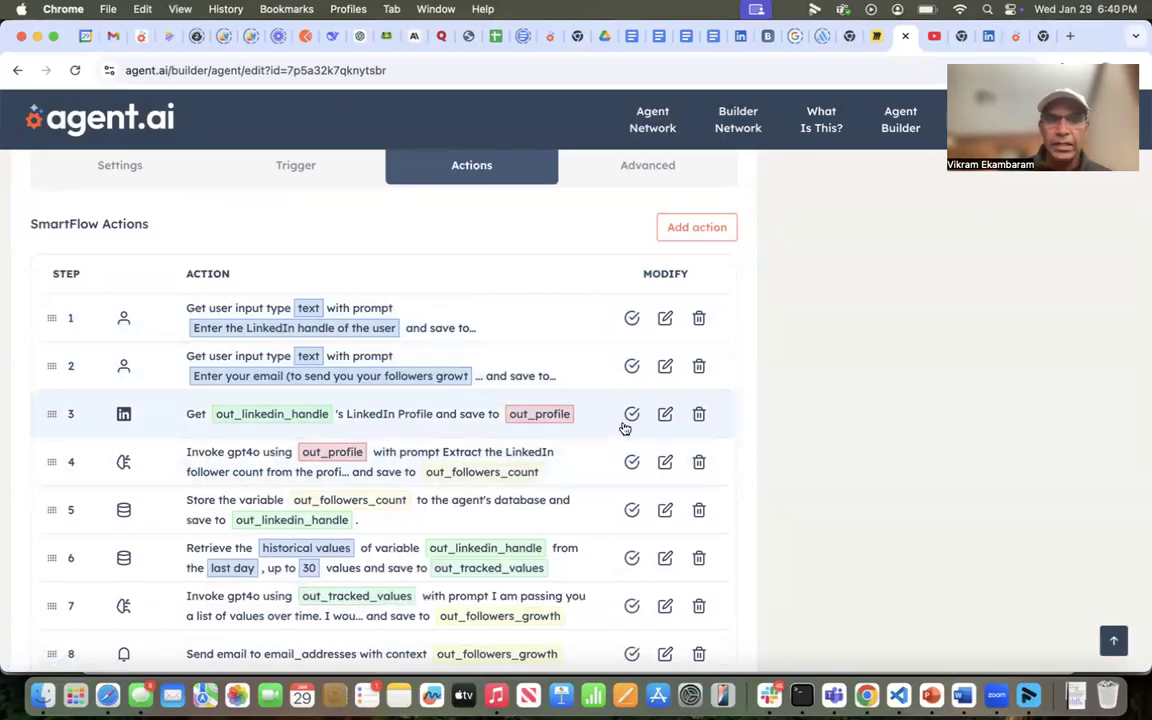
pyautogui.click(664, 415)
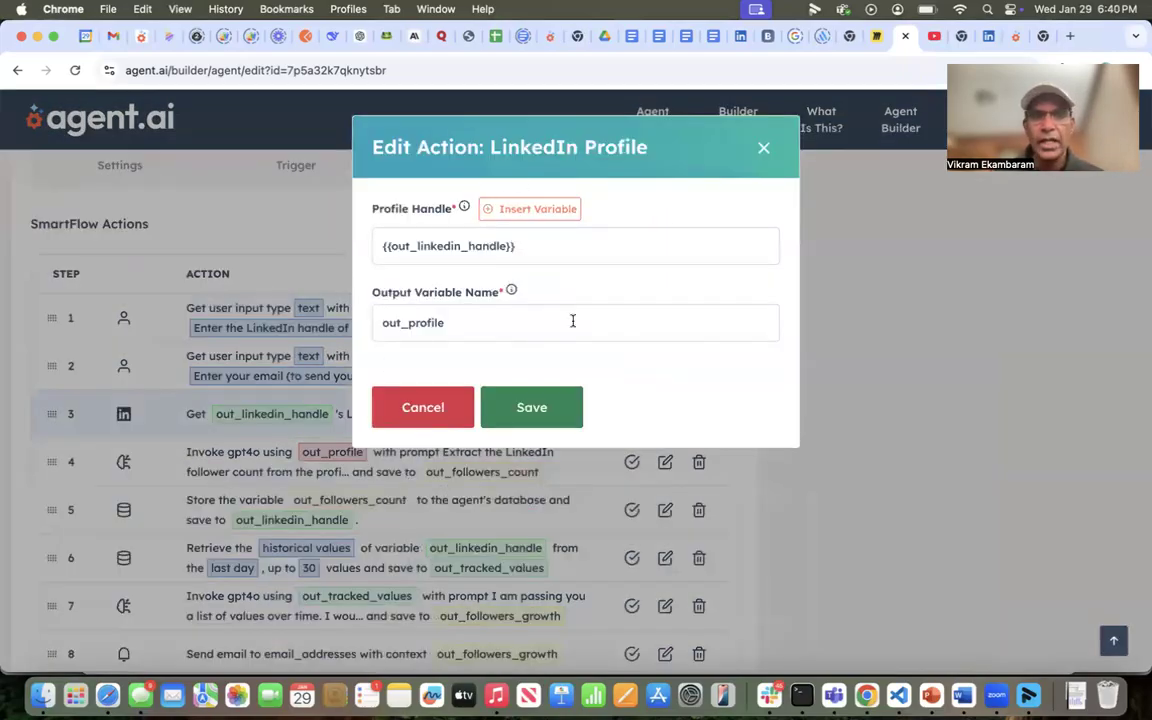
pyautogui.click(763, 153)
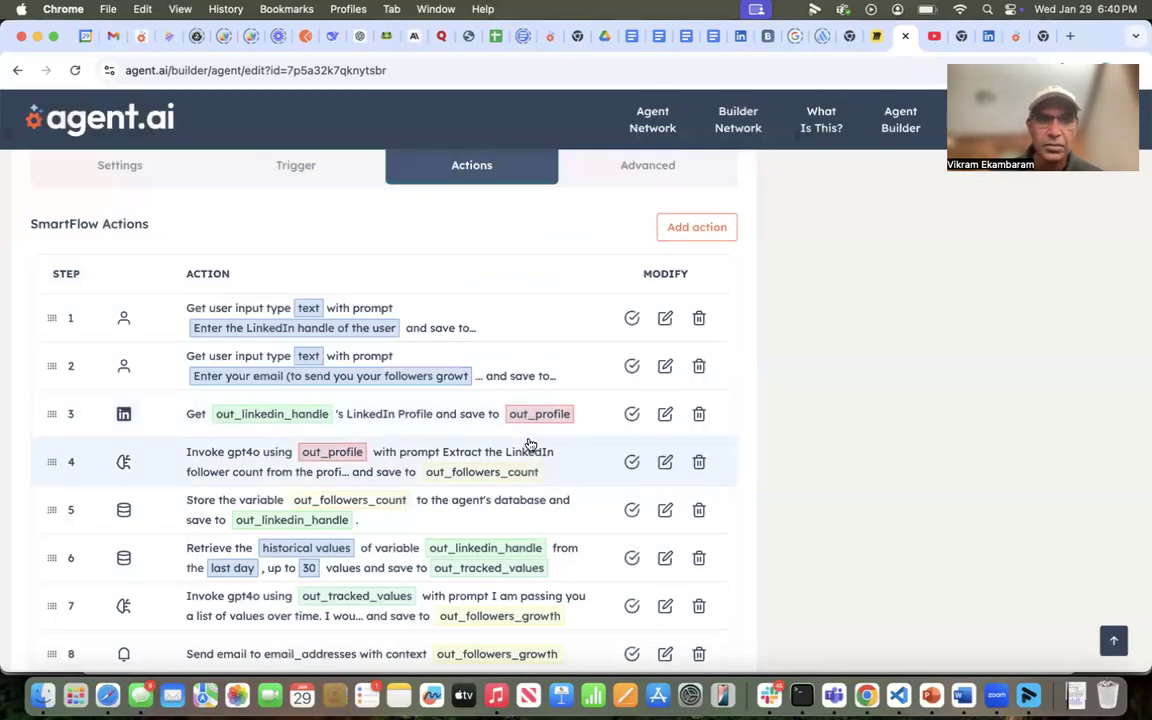
pyautogui.click(664, 461)
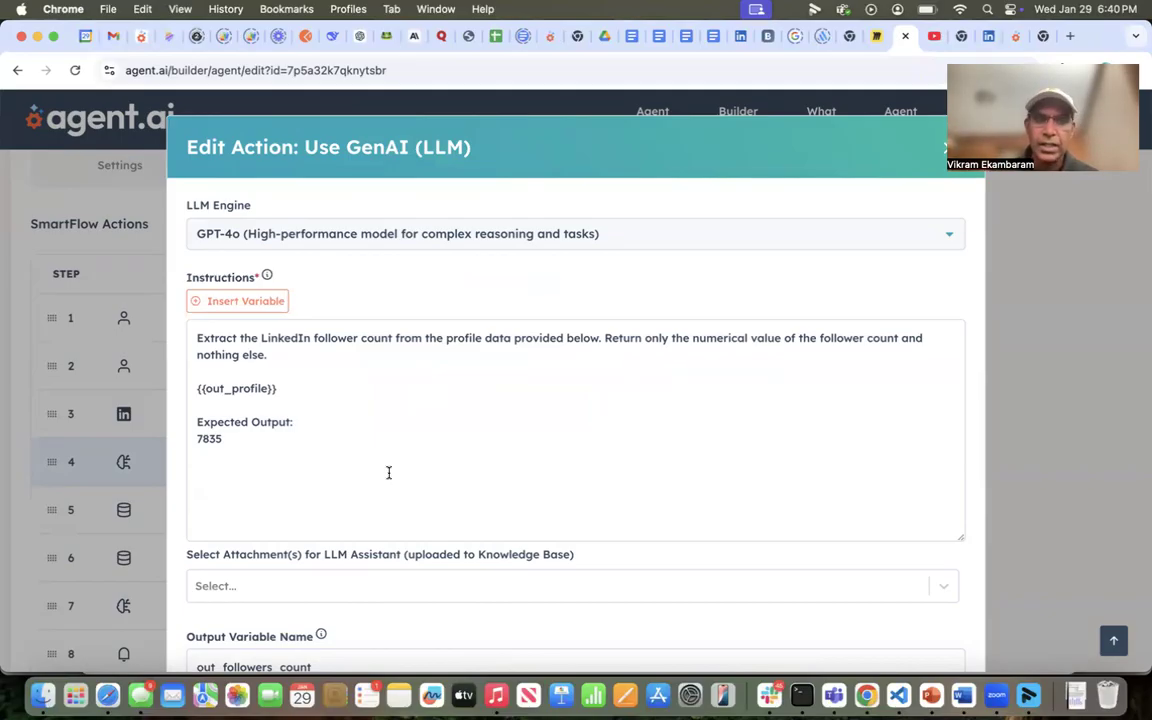
pyautogui.scroll(-1, 389, 472)
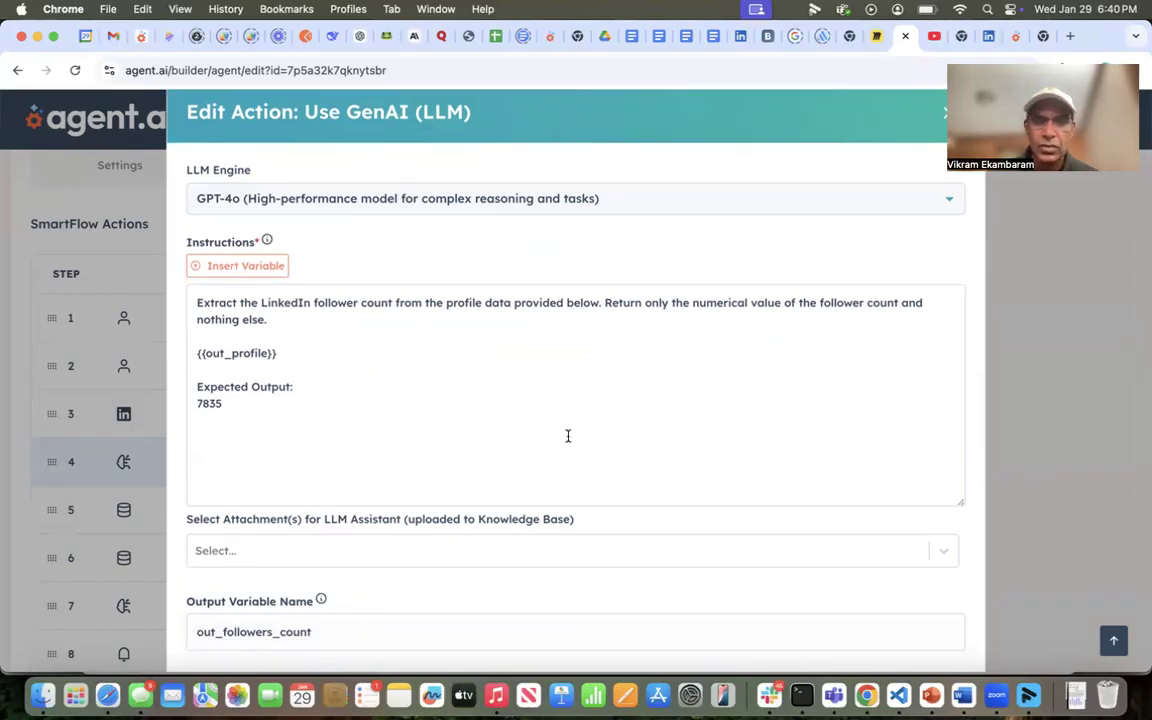
pyautogui.click(942, 115)
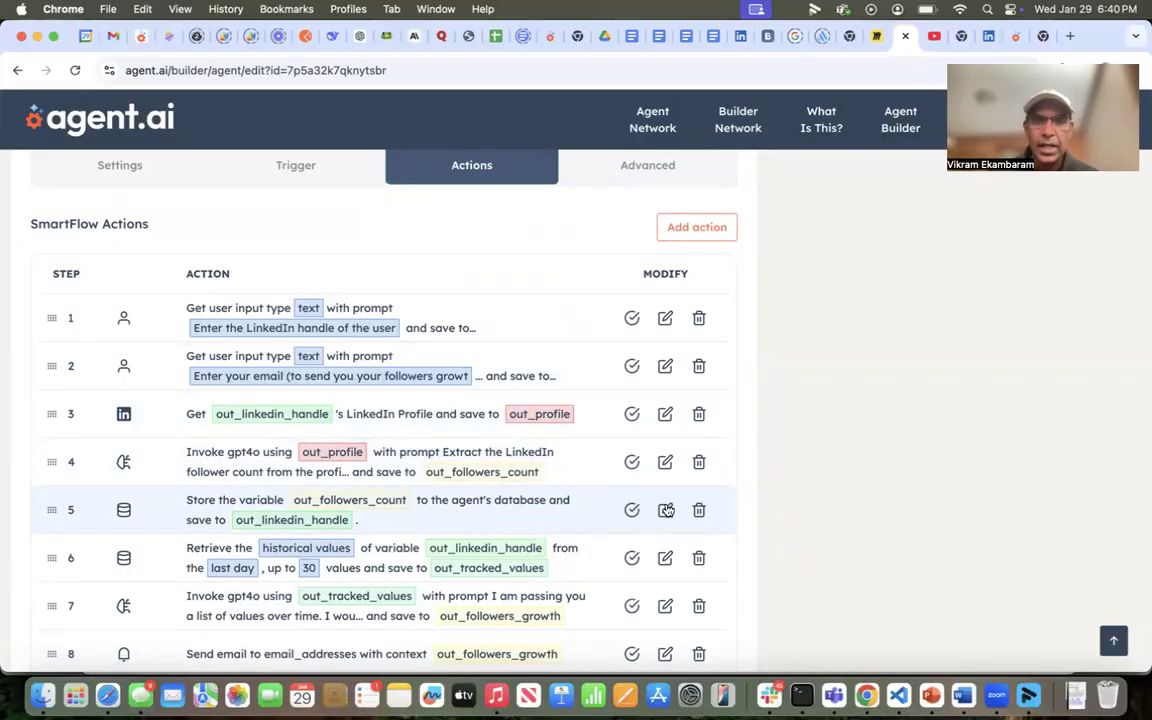
# - Start a new Advanced store-variable-to-database action, then abandon it
pyautogui.click(712, 234)
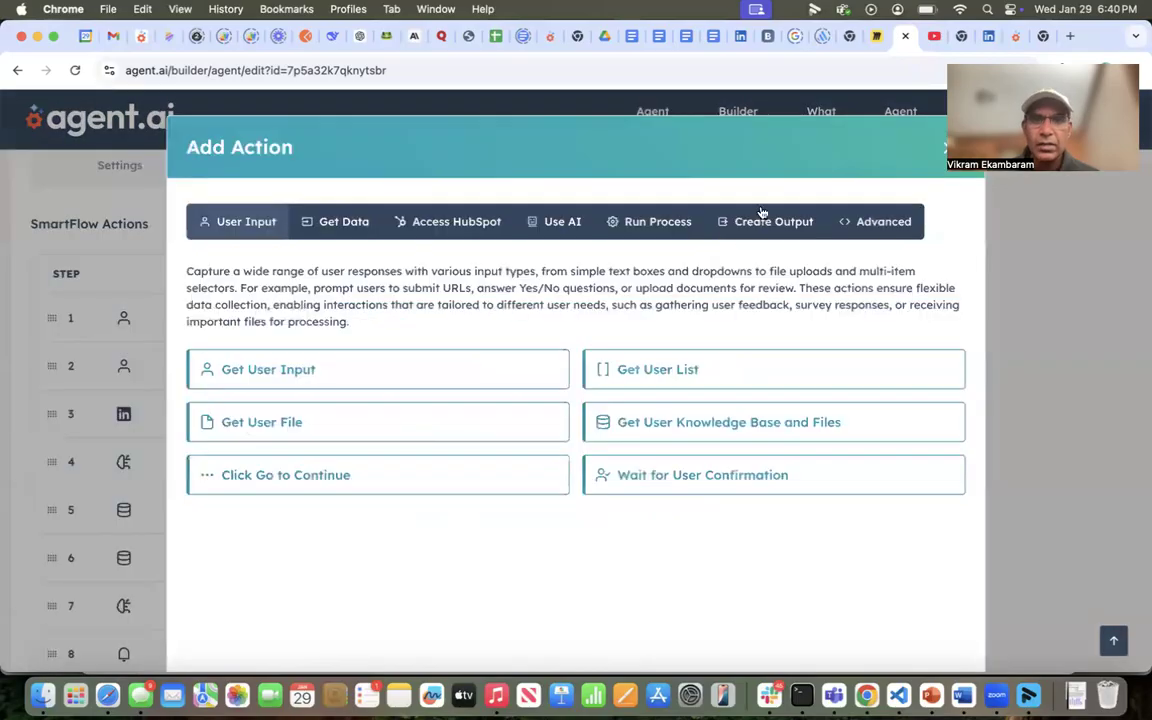
pyautogui.click(870, 222)
pyautogui.click(344, 452)
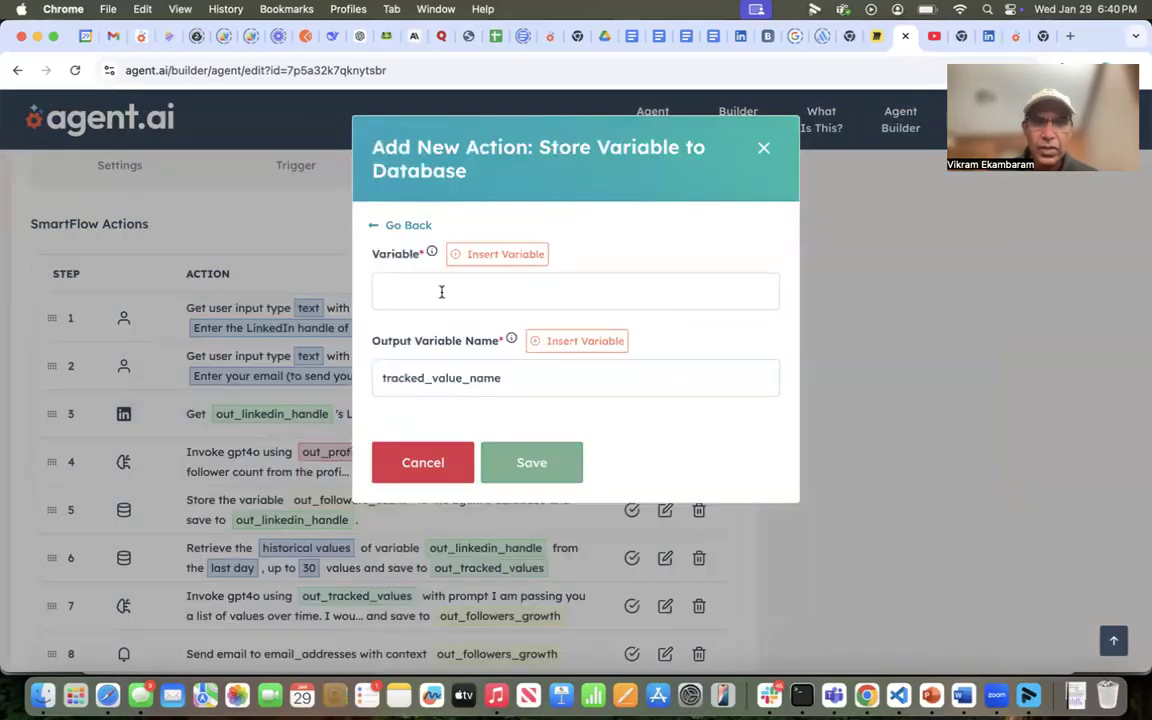
pyautogui.click(767, 146)
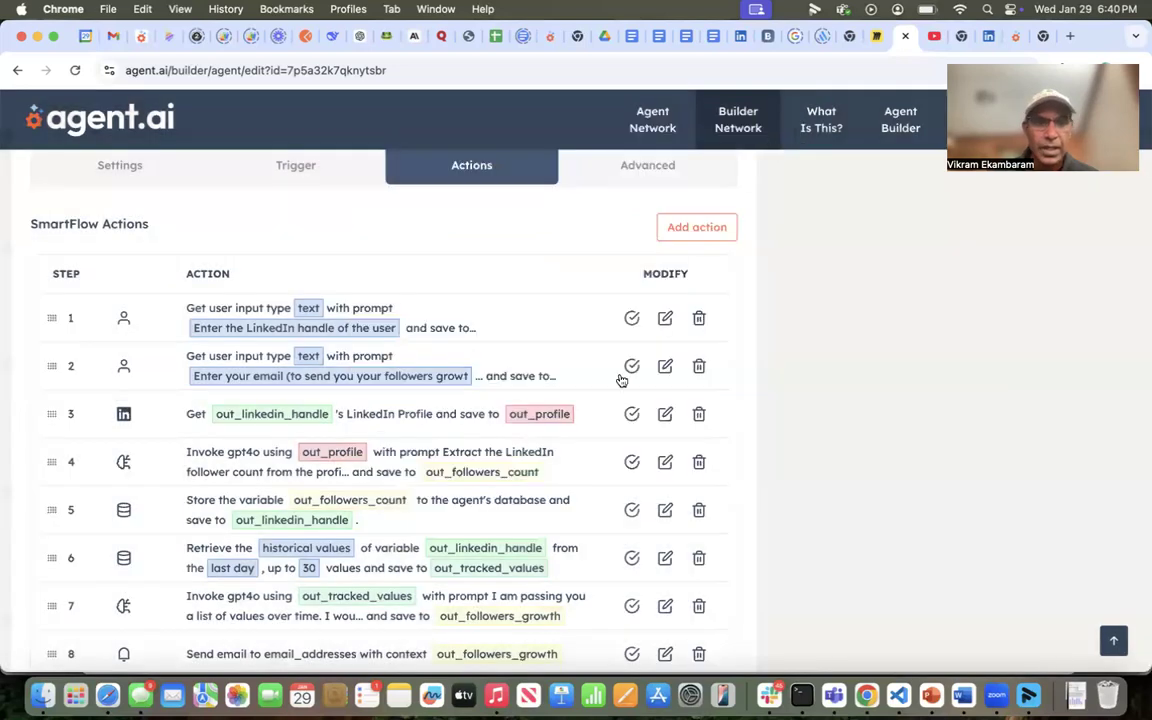
# - Set step 5's output variable name to {{out_linkedin_handle}} and save the step
pyautogui.click(666, 511)
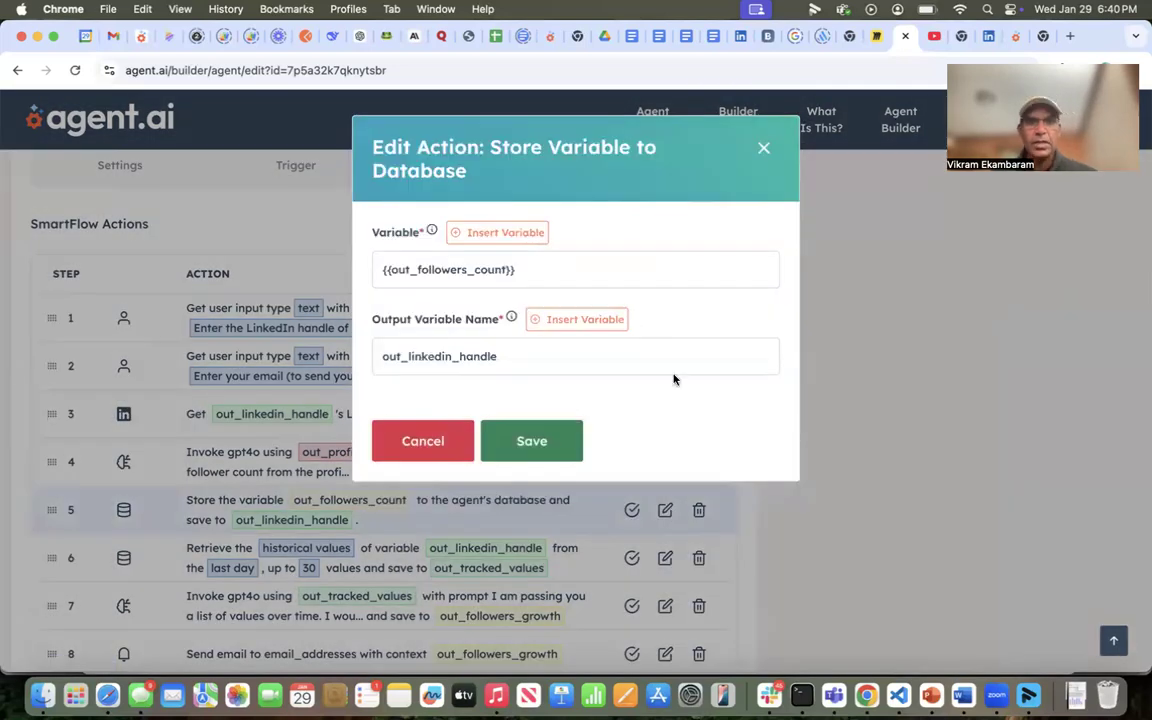
pyautogui.click(491, 272)
pyautogui.moveTo(491, 274); pyautogui.dragTo(383, 271)
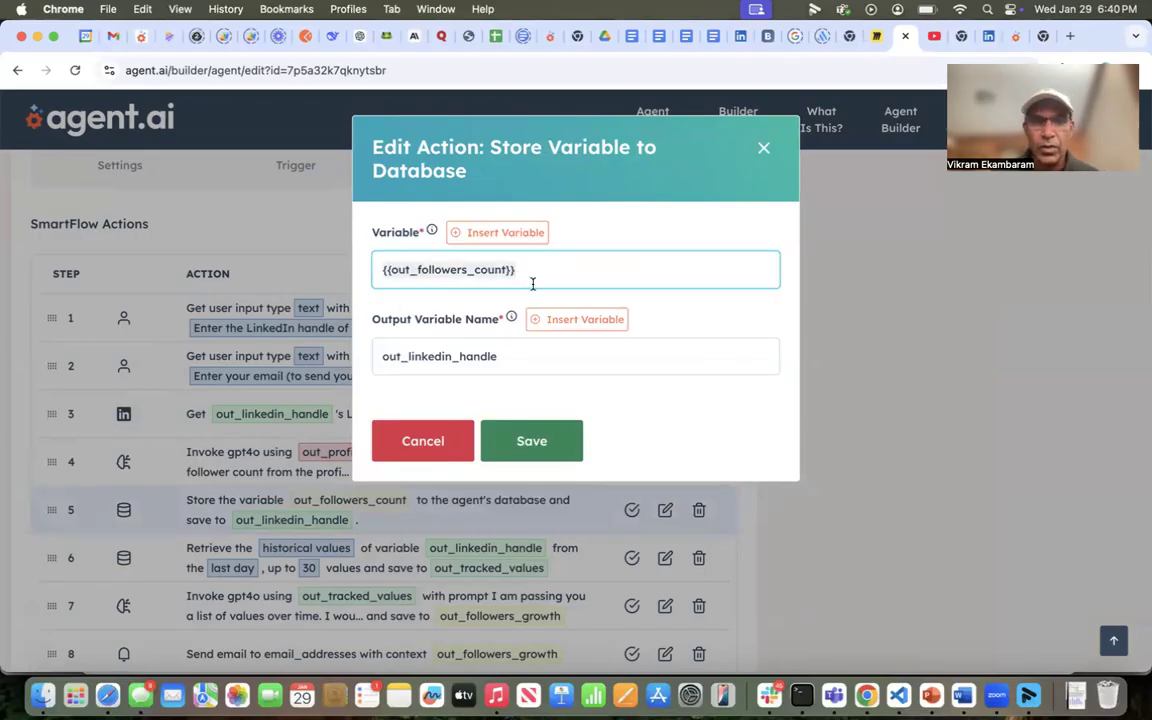
pyautogui.click(524, 356)
pyautogui.moveTo(524, 356); pyautogui.dragTo(391, 356)
pyautogui.press('BackSpace')
pyautogui.click(585, 315)
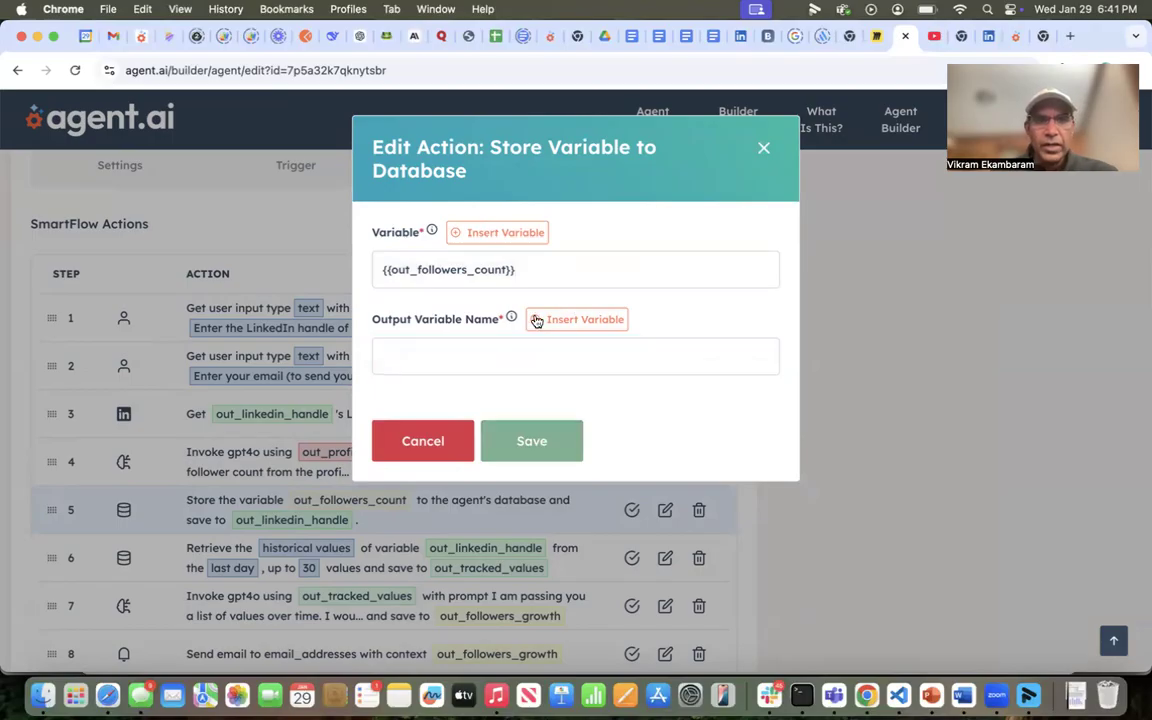
pyautogui.click(467, 269)
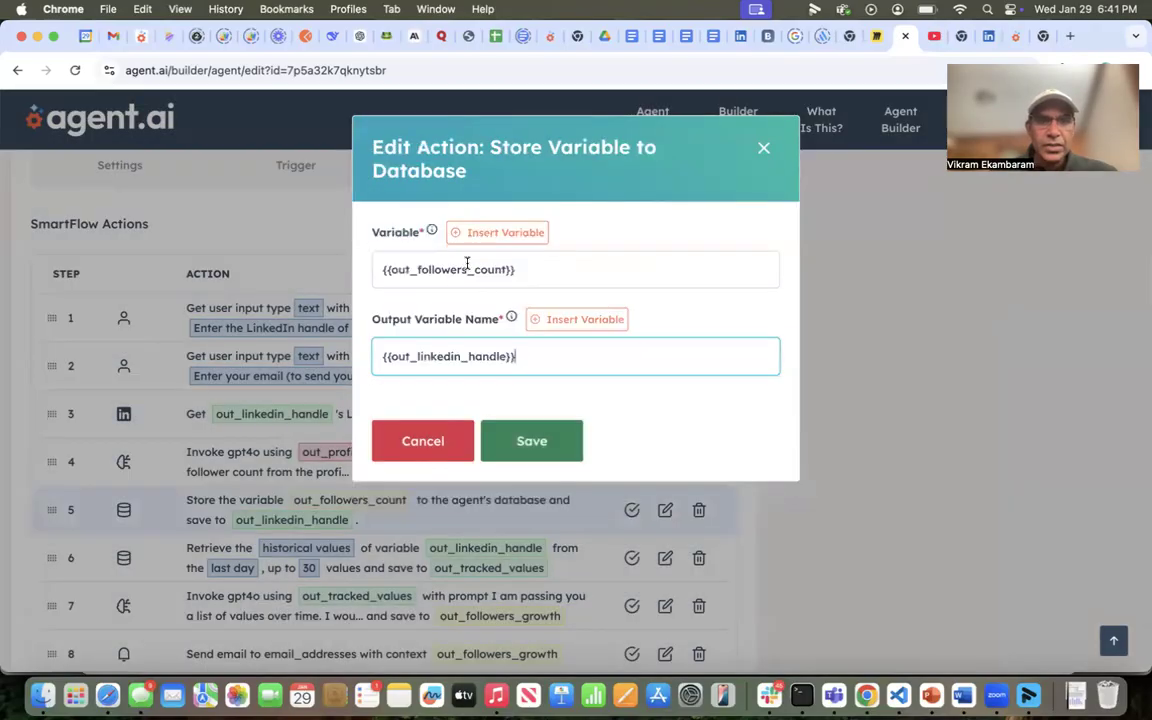
pyautogui.click(531, 437)
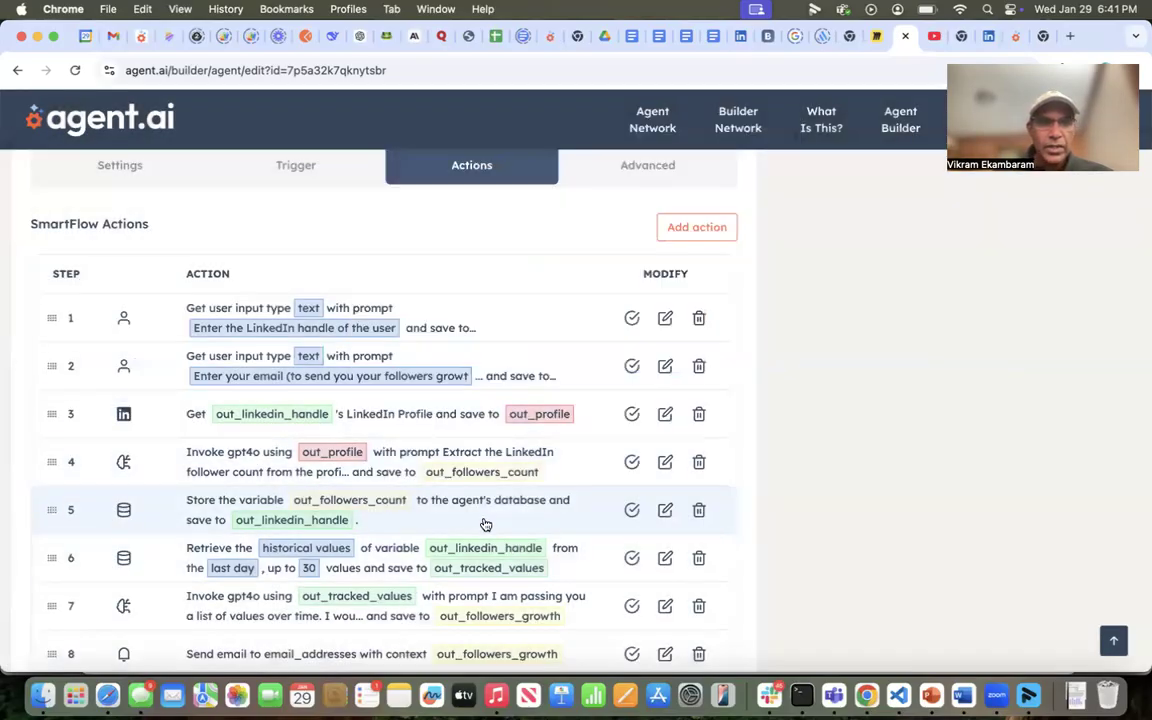
pyautogui.click(665, 558)
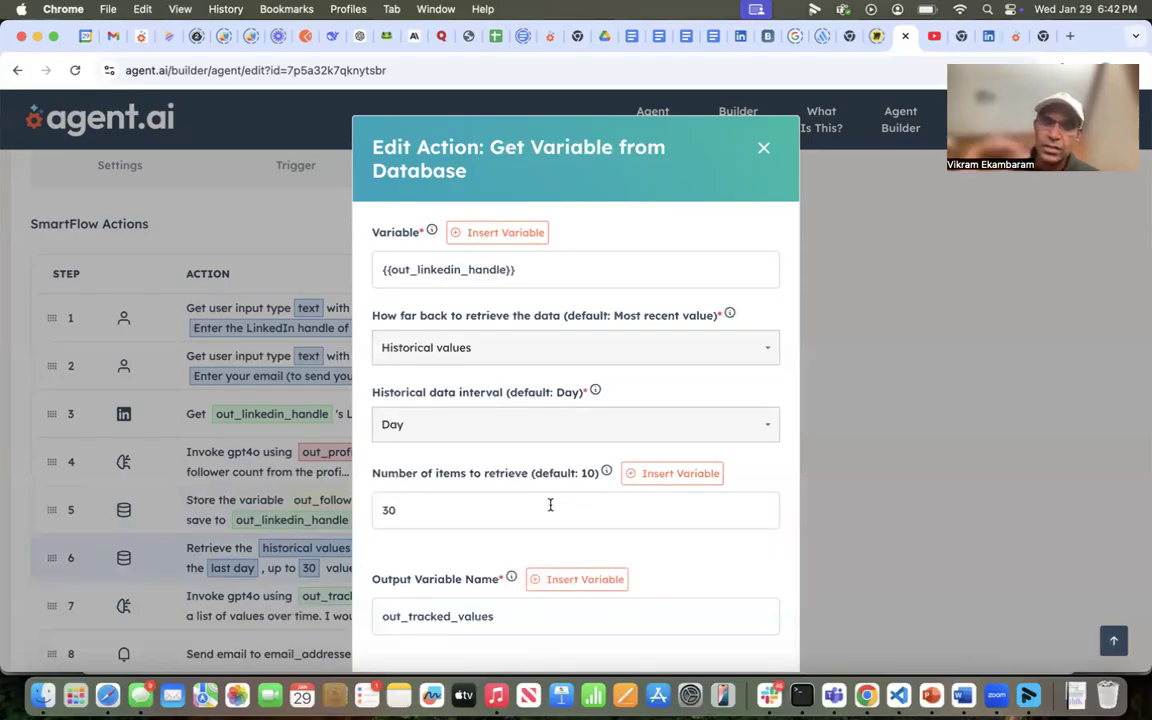
pyautogui.scroll(-2, 550, 505)
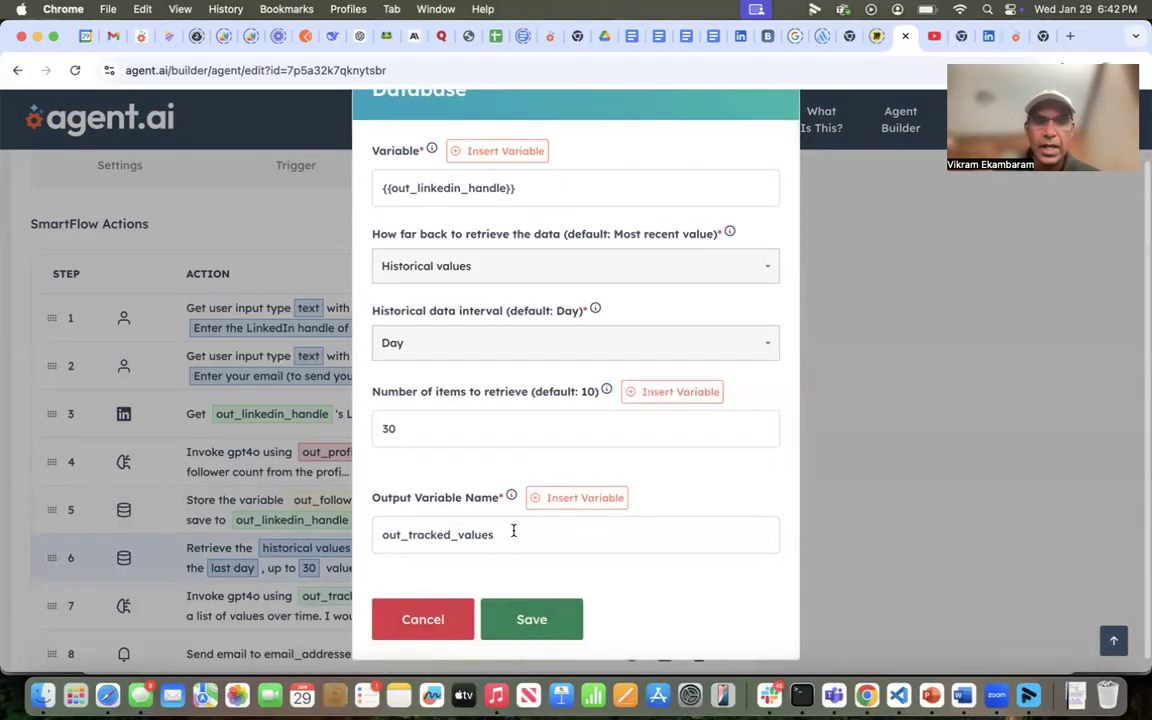
pyautogui.click(443, 630)
pyautogui.scroll(-1, 508, 571)
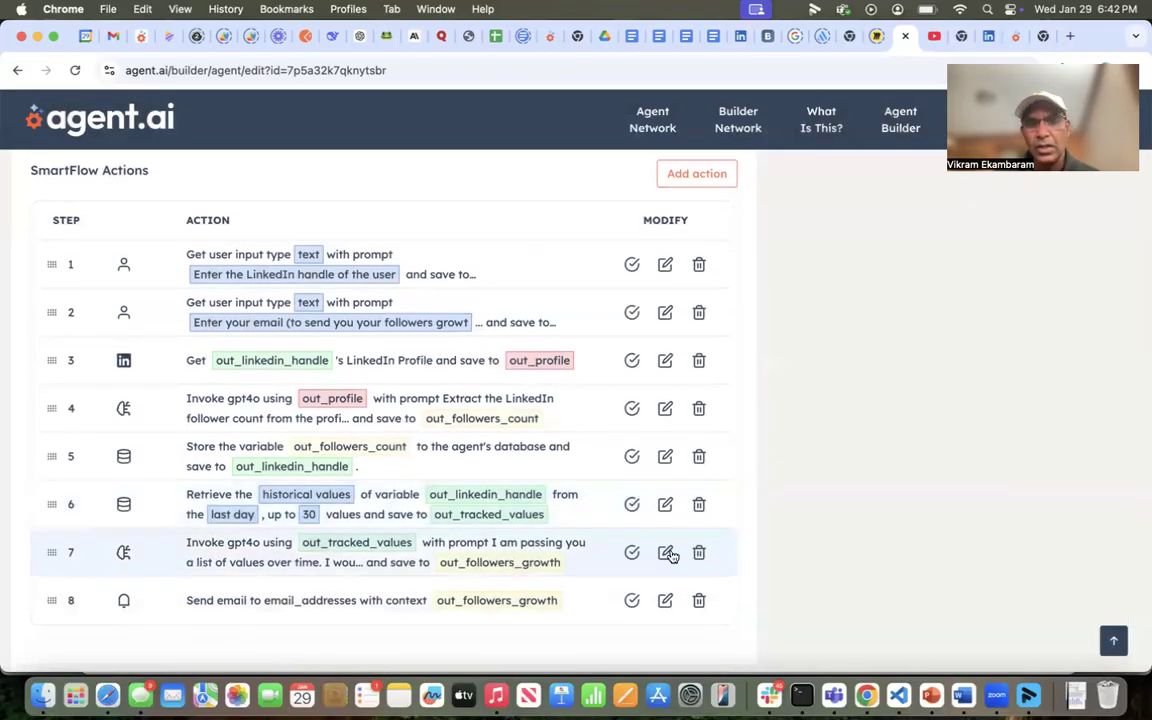
pyautogui.click(665, 552)
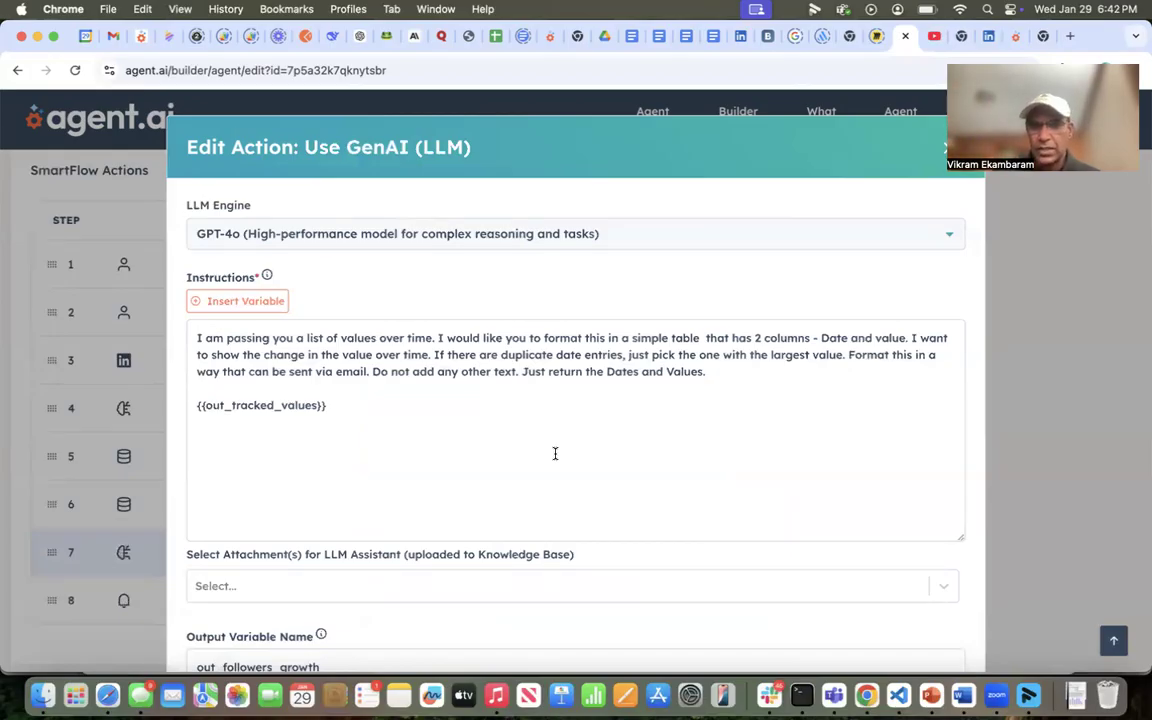
pyautogui.click(942, 153)
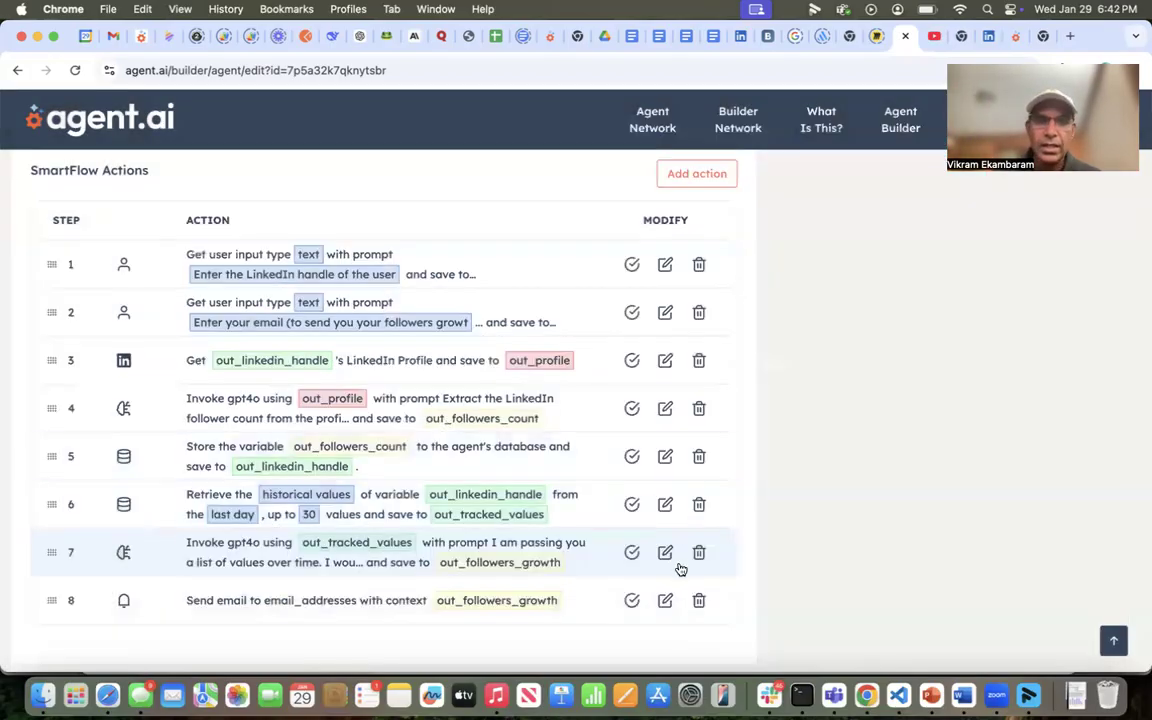
pyautogui.click(665, 600)
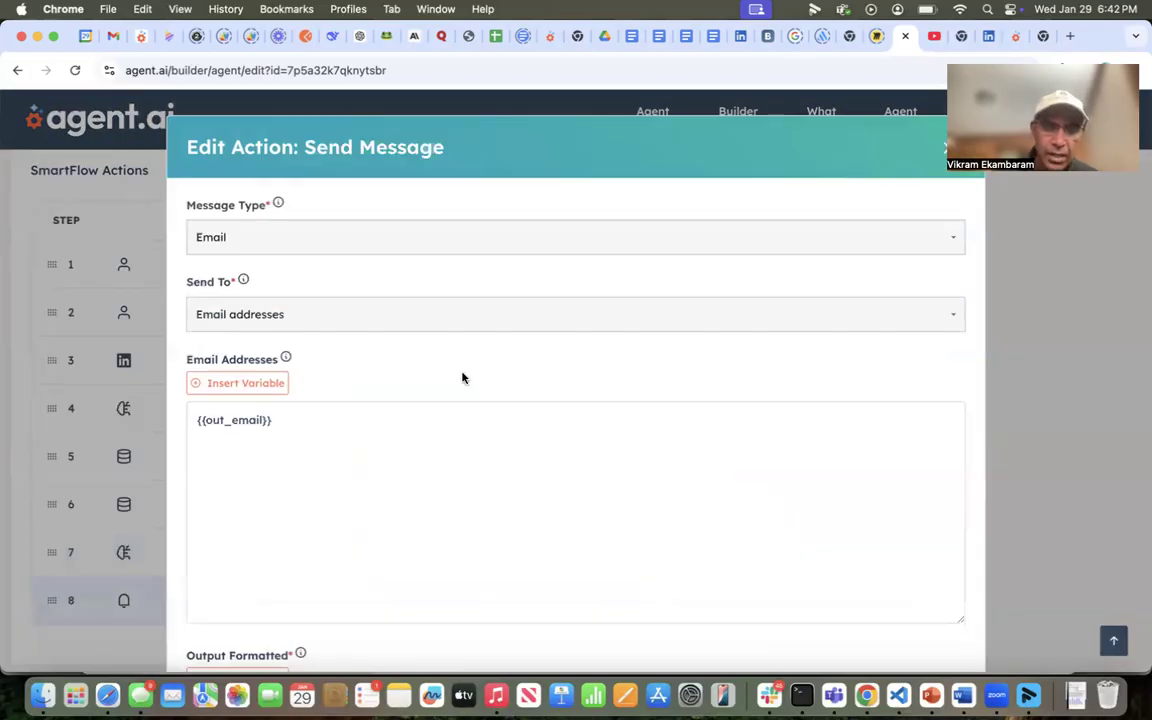
pyautogui.click(942, 153)
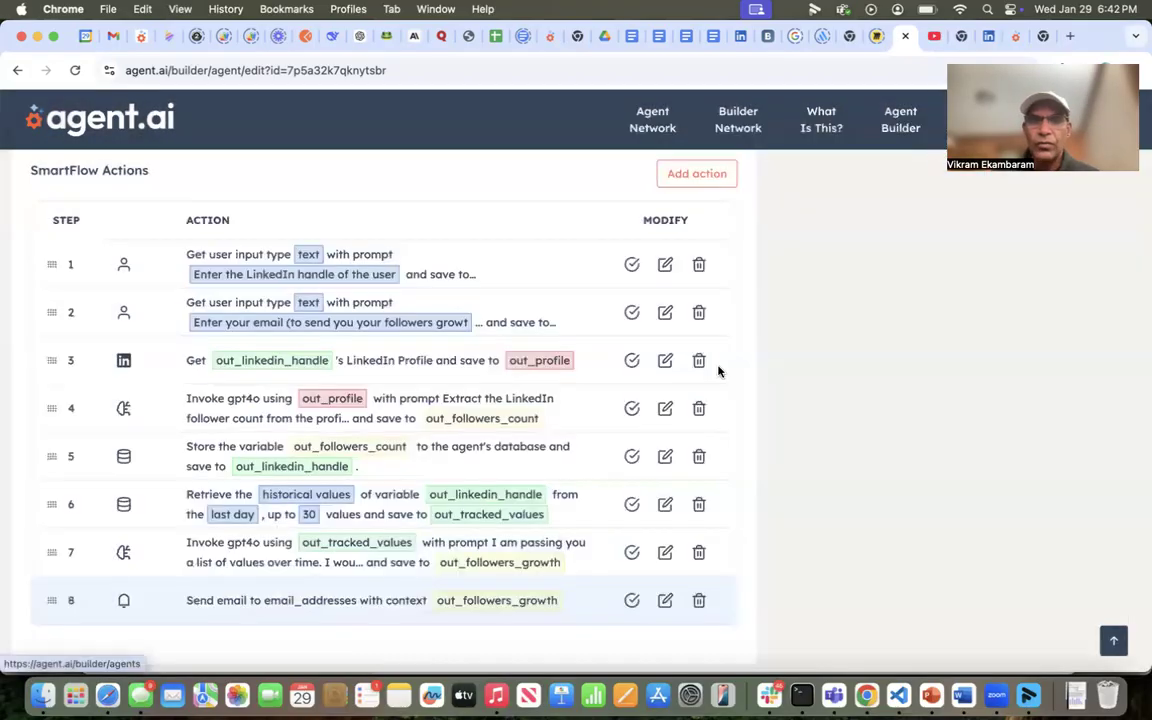
pyautogui.scroll(5, 779, 334)
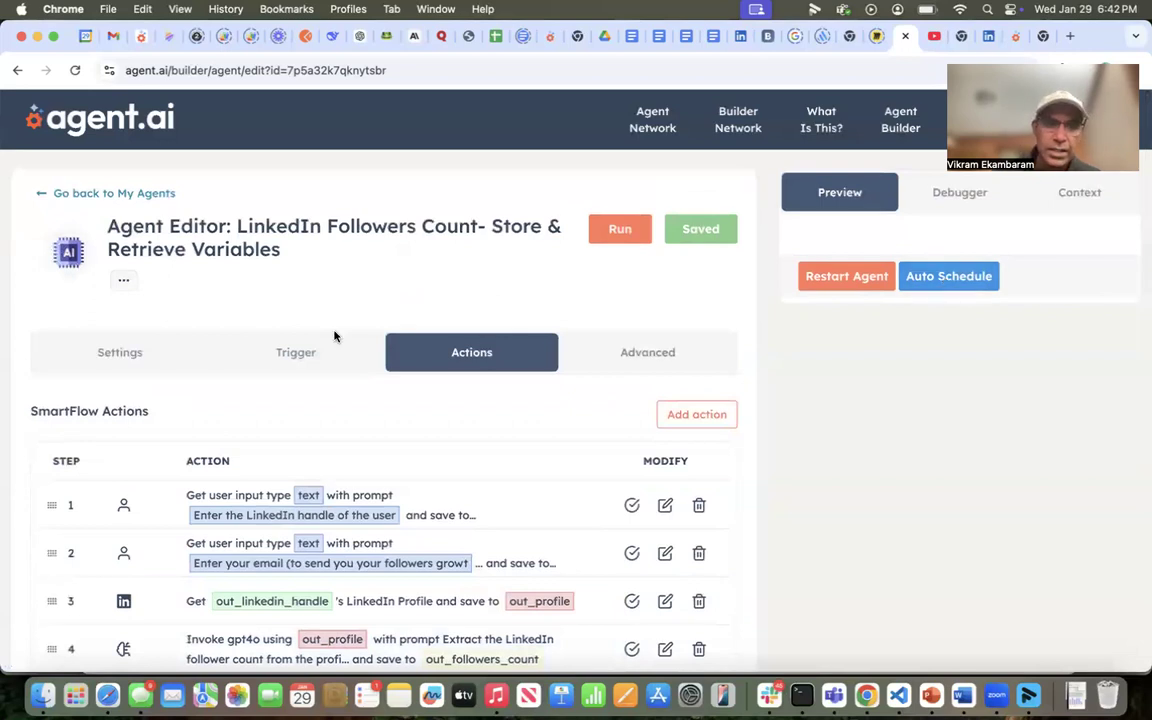
# - Confirm the trigger is User configured schedule, then return to the Actions list and preview
pyautogui.click(292, 355)
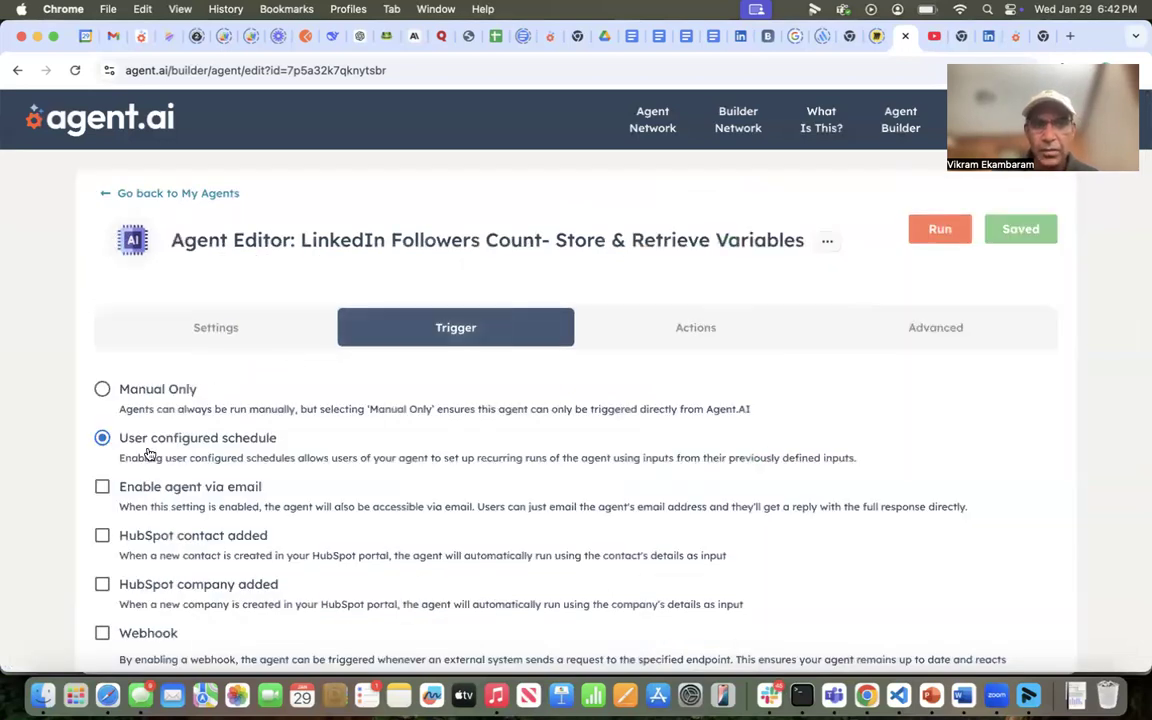
pyautogui.click(676, 345)
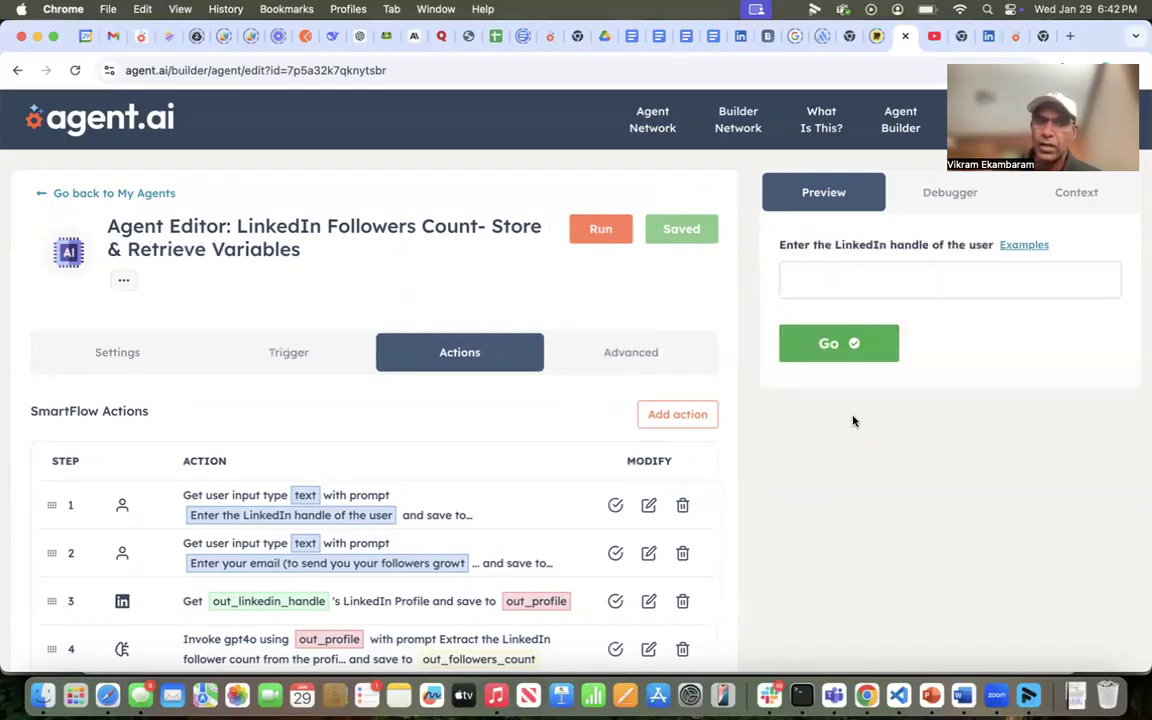
pyautogui.click(295, 367)
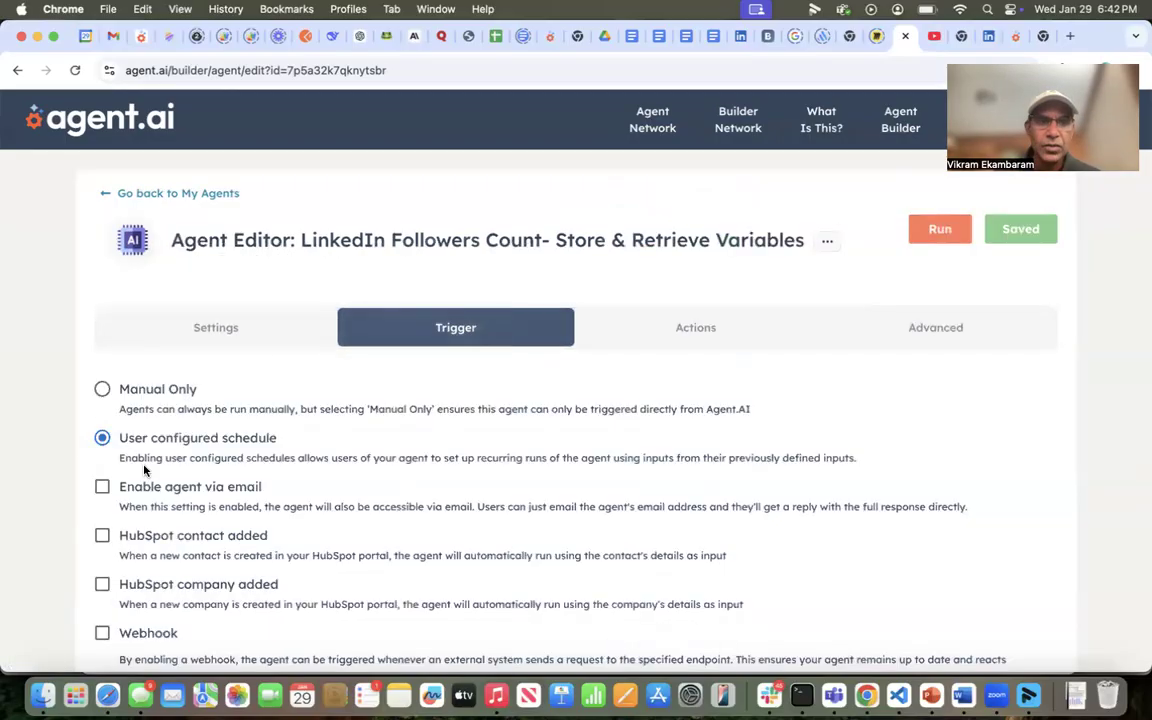
pyautogui.click(720, 342)
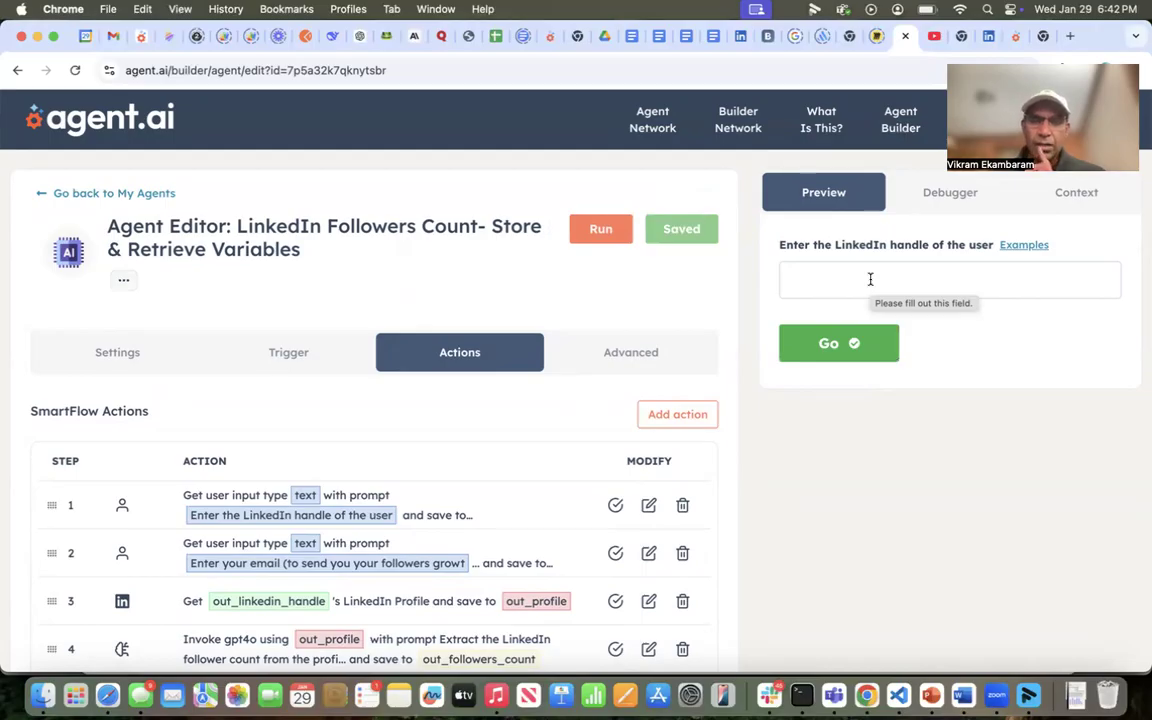
# - Fill in the LinkedIn handle from a saved suggestion in the preview and submit it
pyautogui.click(870, 279)
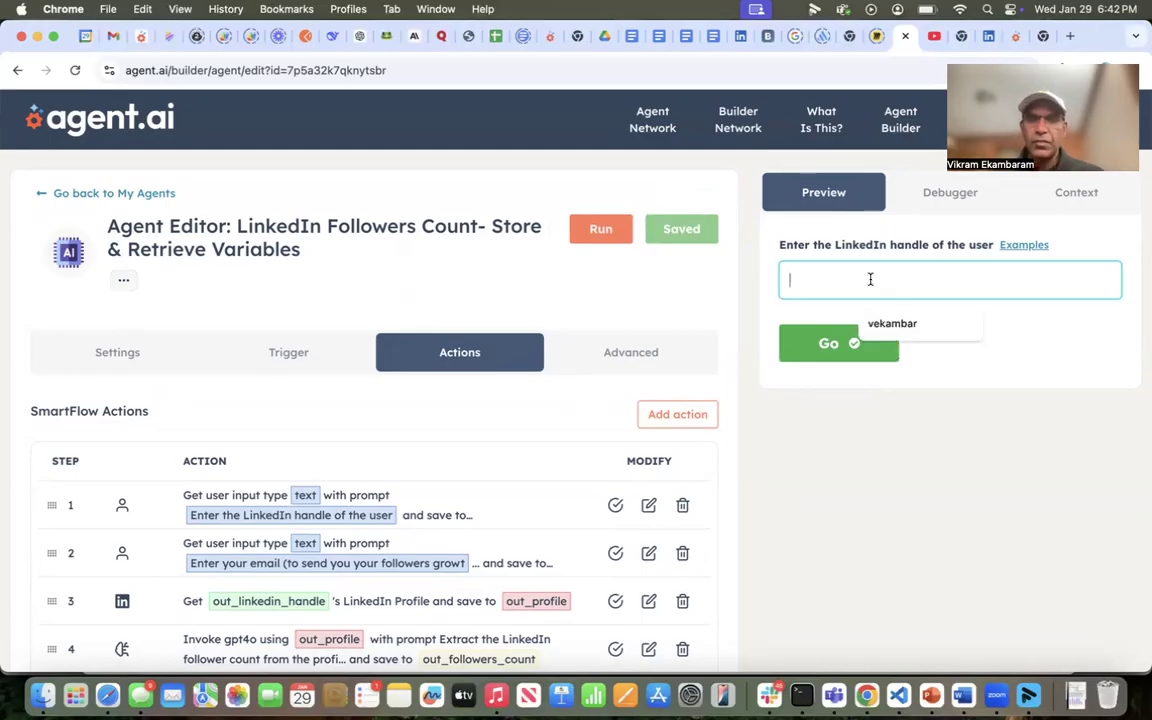
pyautogui.click(890, 325)
pyautogui.click(836, 348)
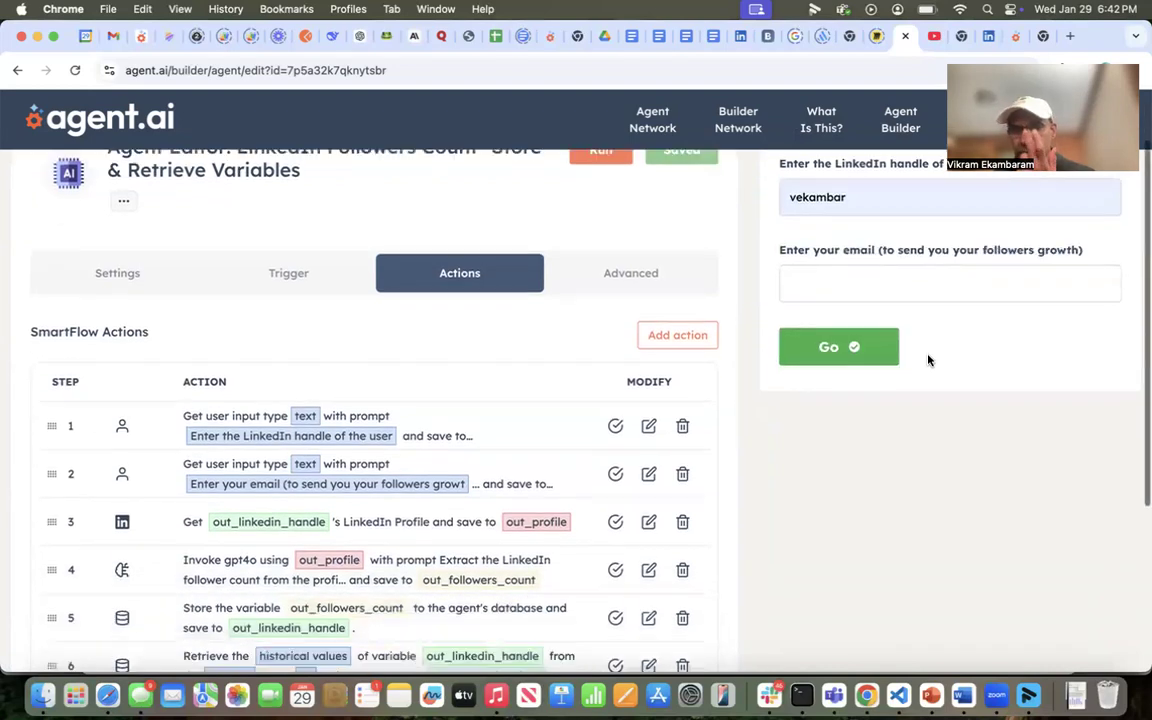
# - Enter the recipient's e-mail address, fixing the typo, and run the agent
pyautogui.click(900, 253)
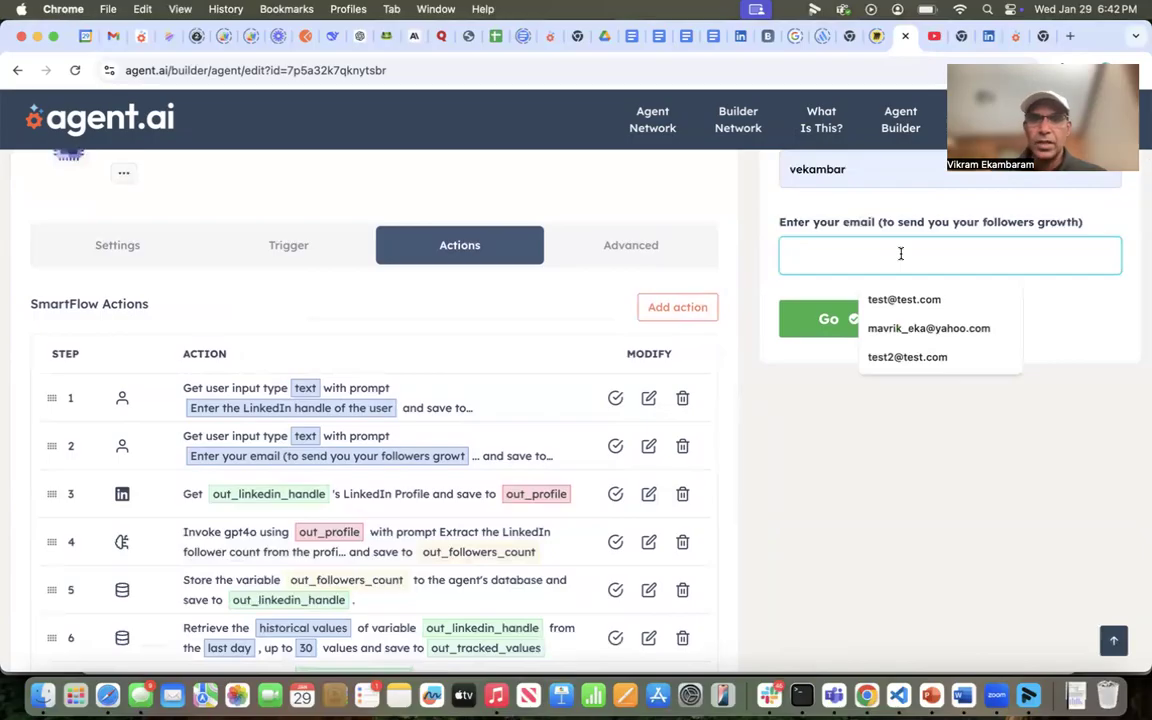
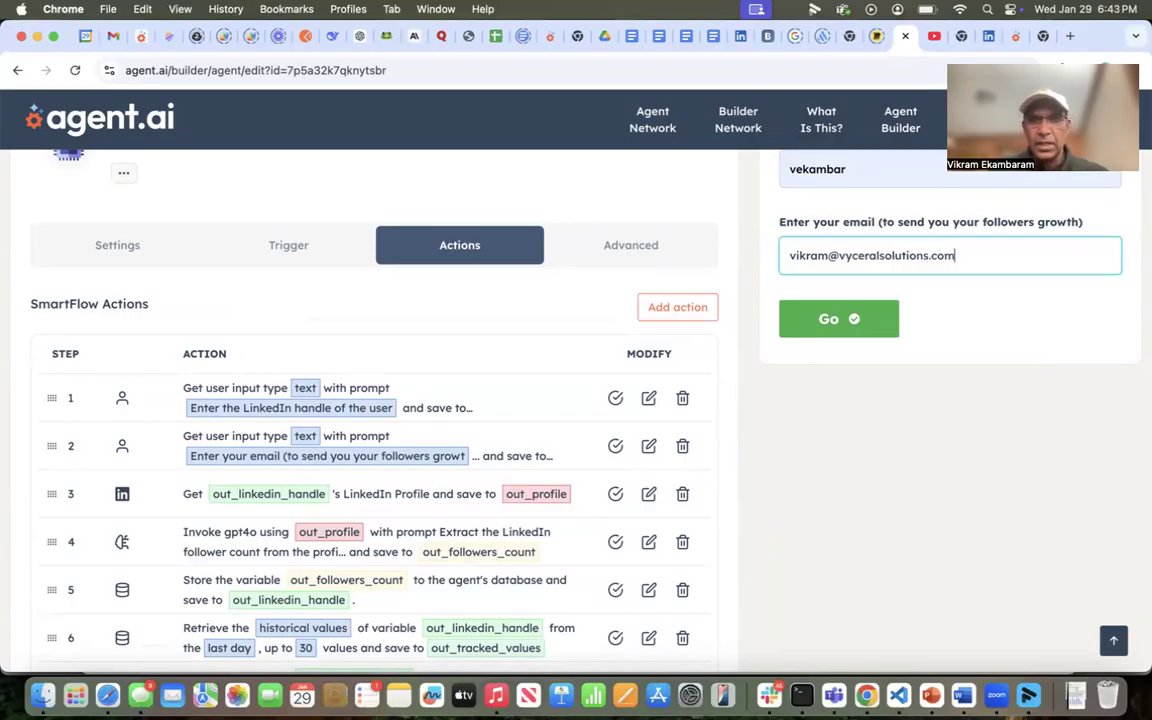
pyautogui.click(841, 321)
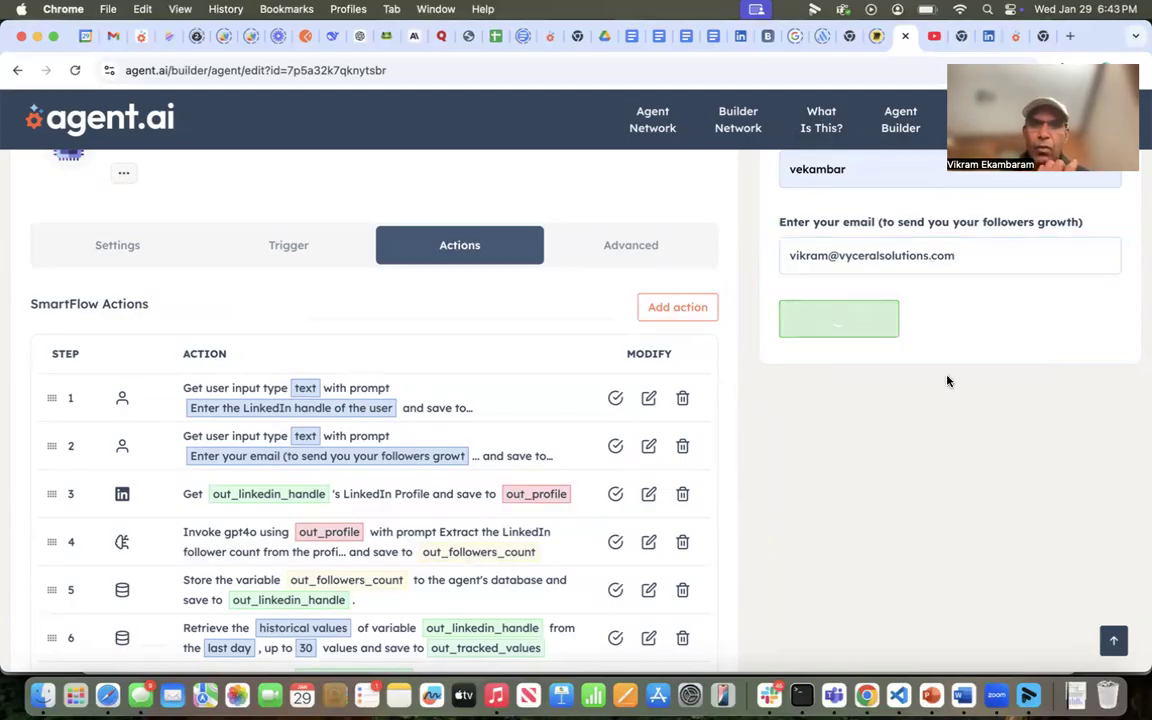
pyautogui.scroll(-2, 566, 525)
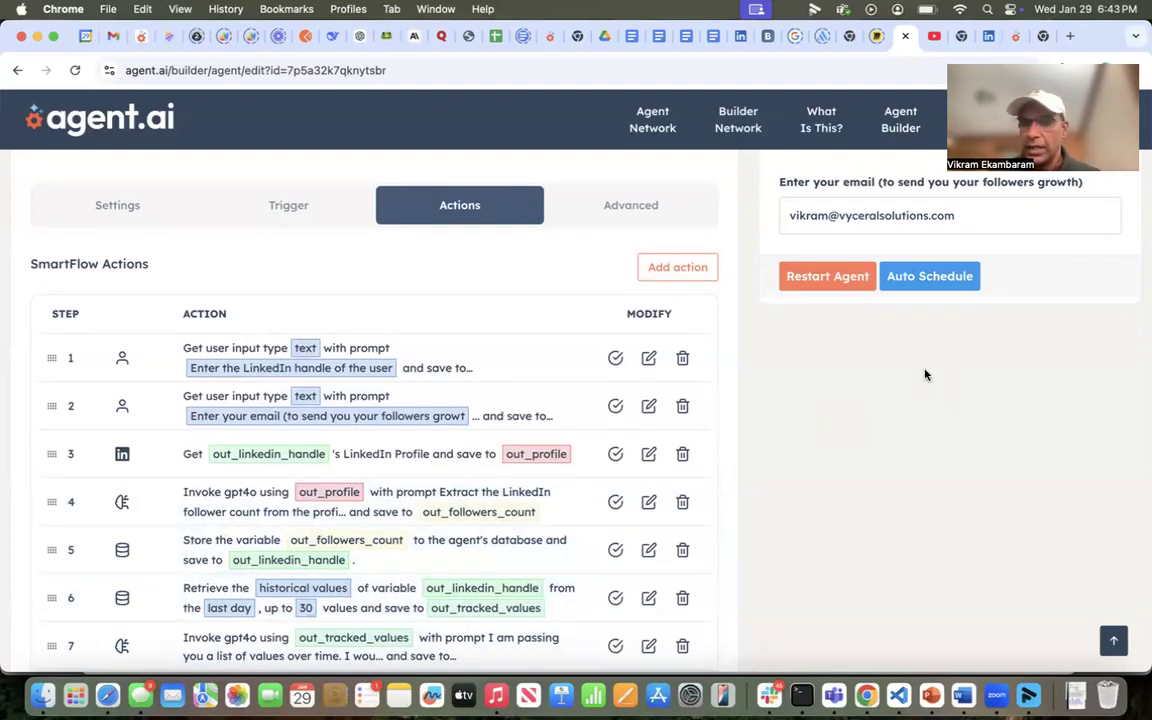
pyautogui.click(930, 285)
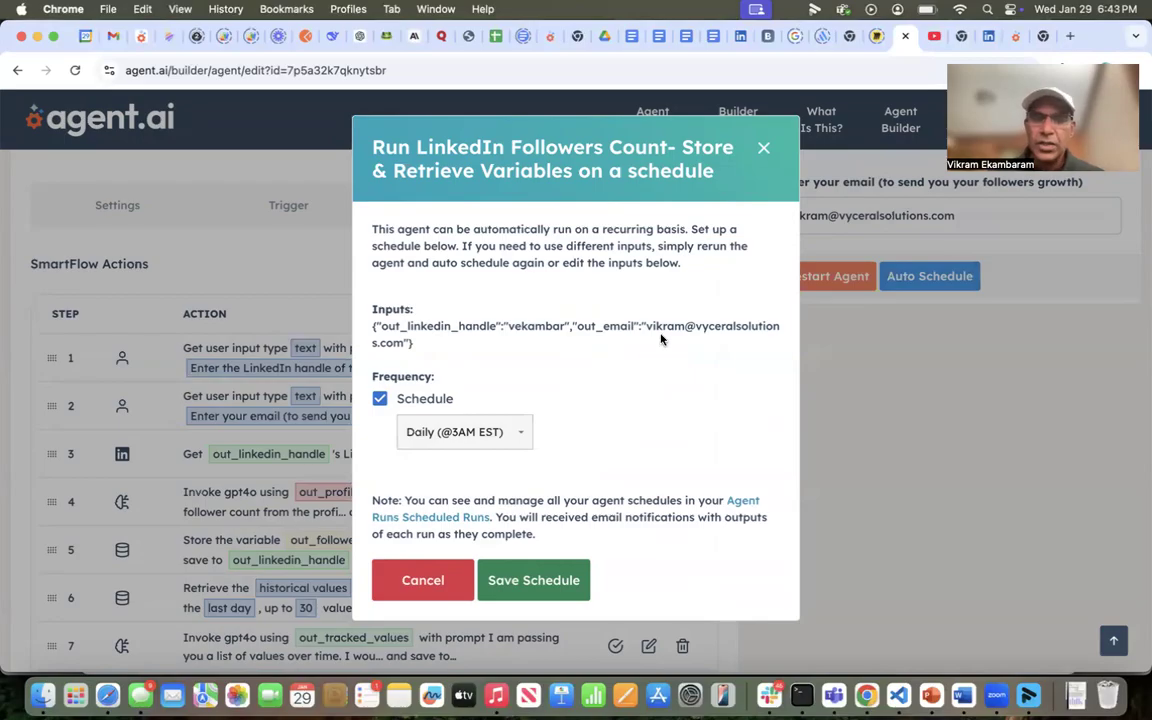
pyautogui.click(765, 148)
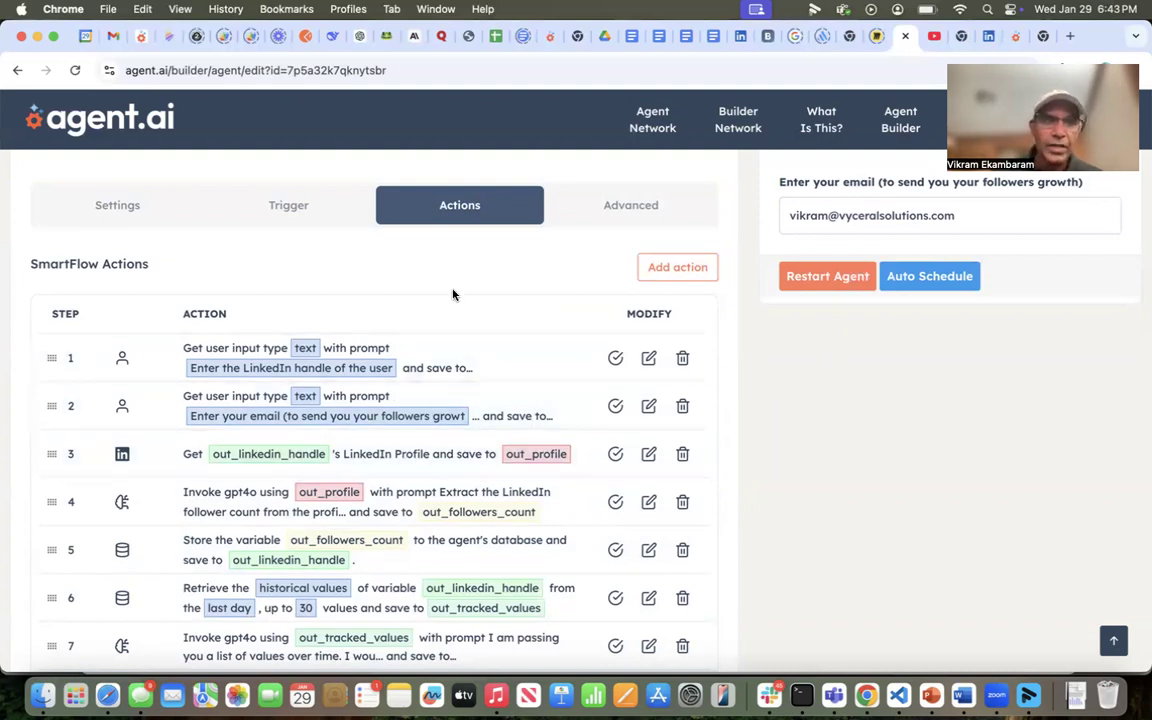
pyautogui.click(114, 40)
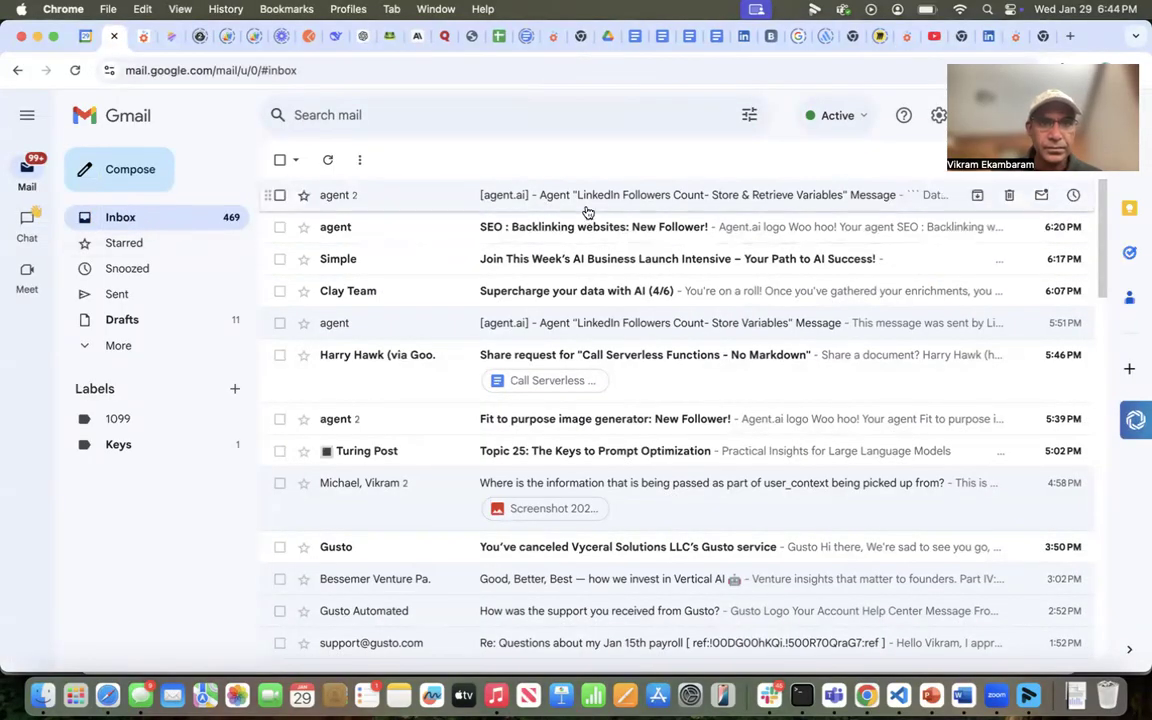
# - Open the newest agent.ai follower-count e-mail and highlight its 2025-01-29 | 7858 table row
pyautogui.click(530, 194)
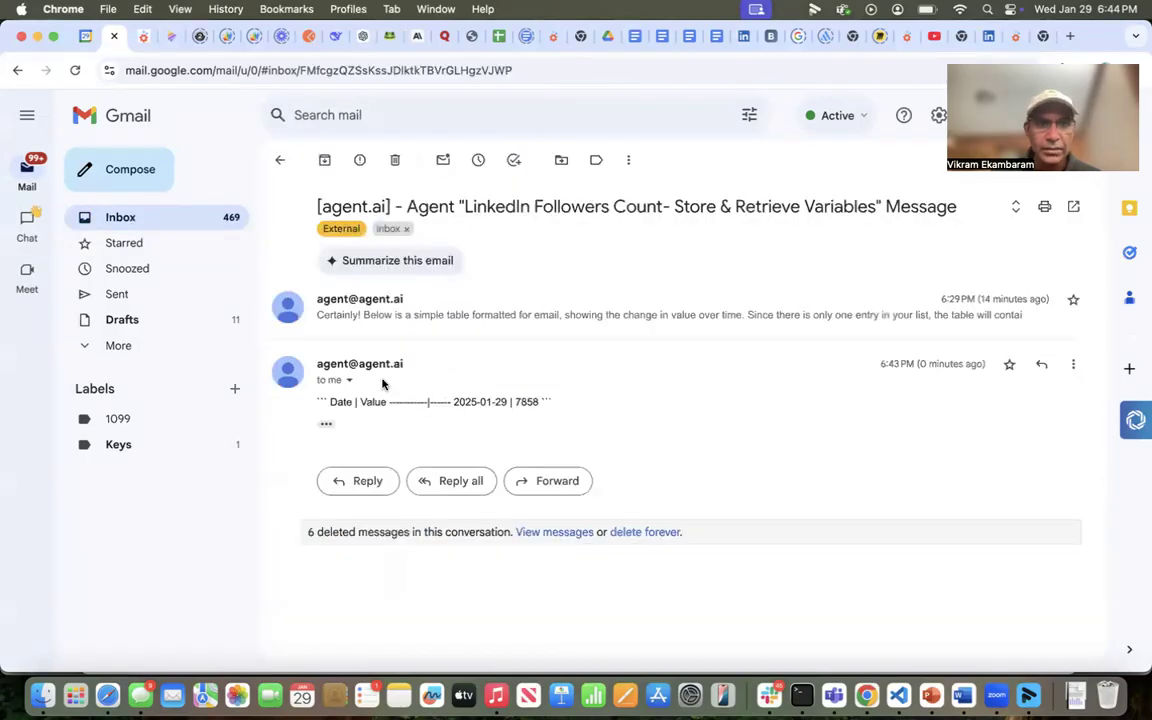
pyautogui.moveTo(922, 363); pyautogui.dragTo(965, 363)
pyautogui.click(965, 363)
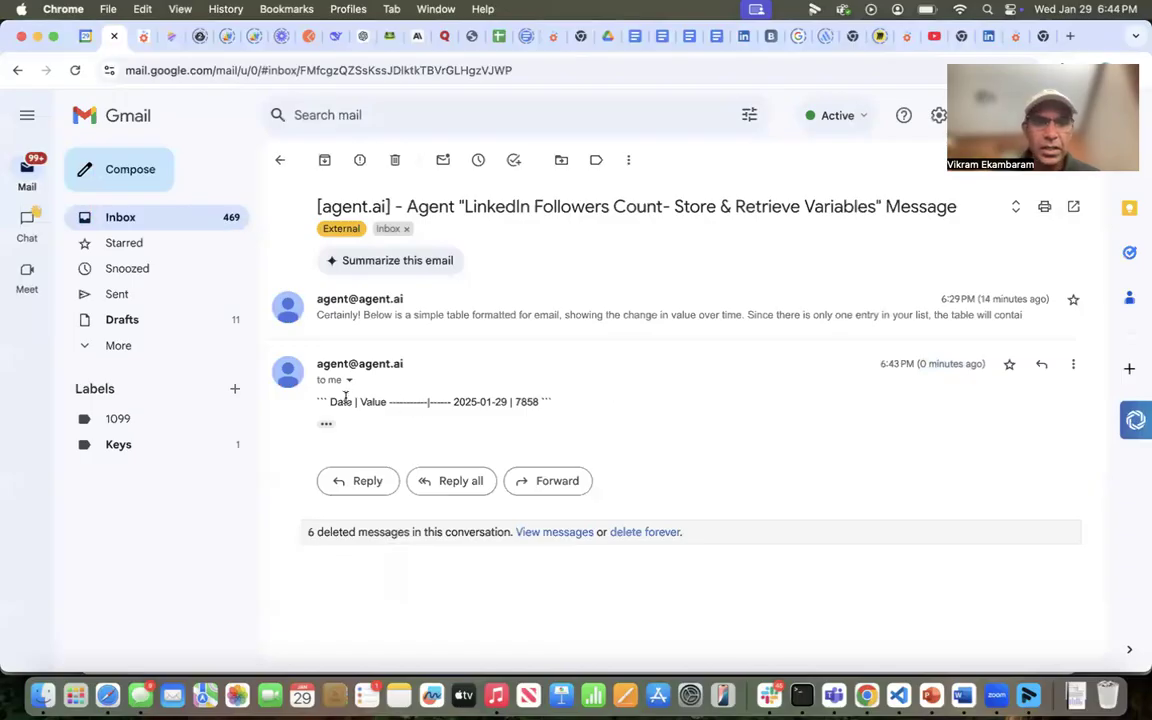
pyautogui.moveTo(451, 399); pyautogui.dragTo(538, 402)
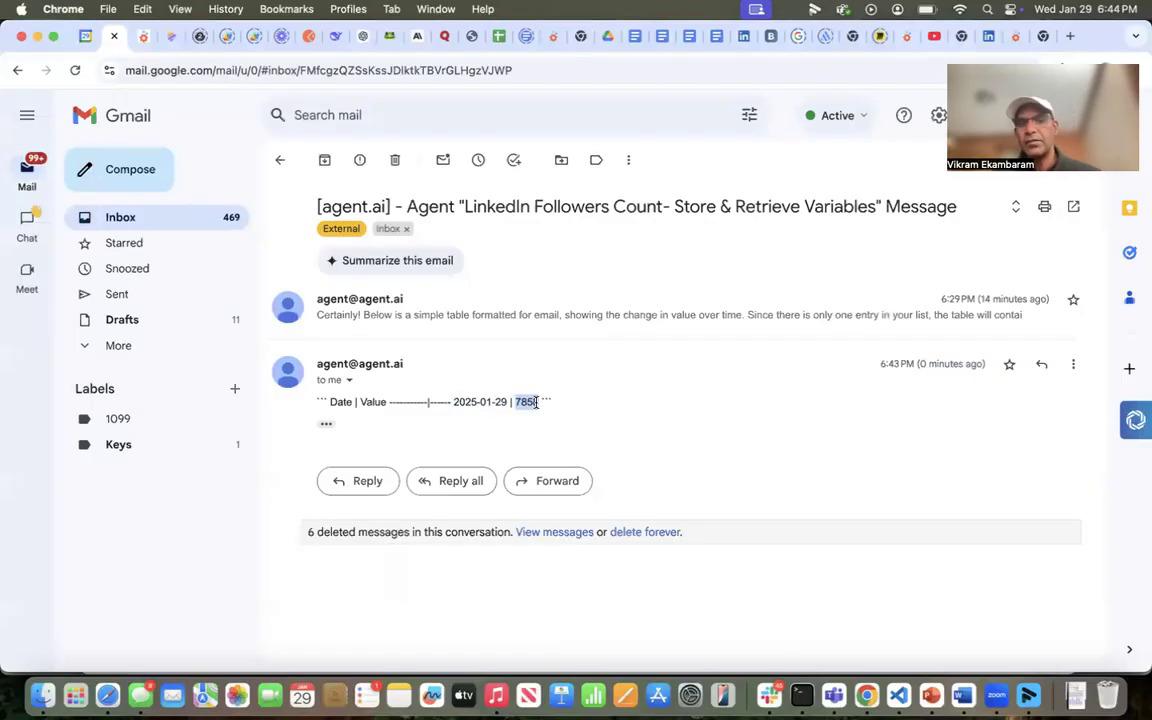